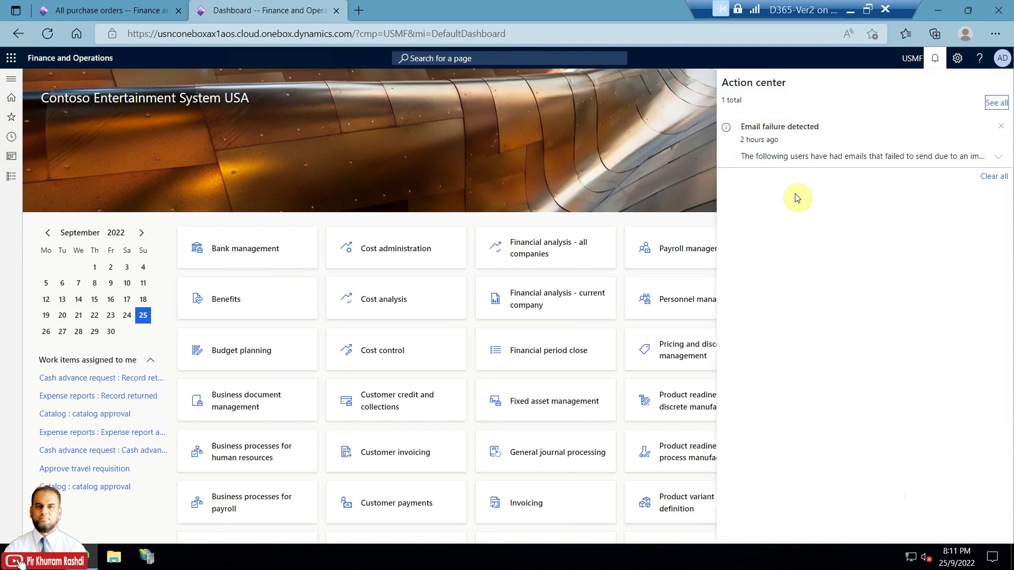
Clear all notifications in the Action center and close it
left_click(993, 179)
left_click(629, 152)
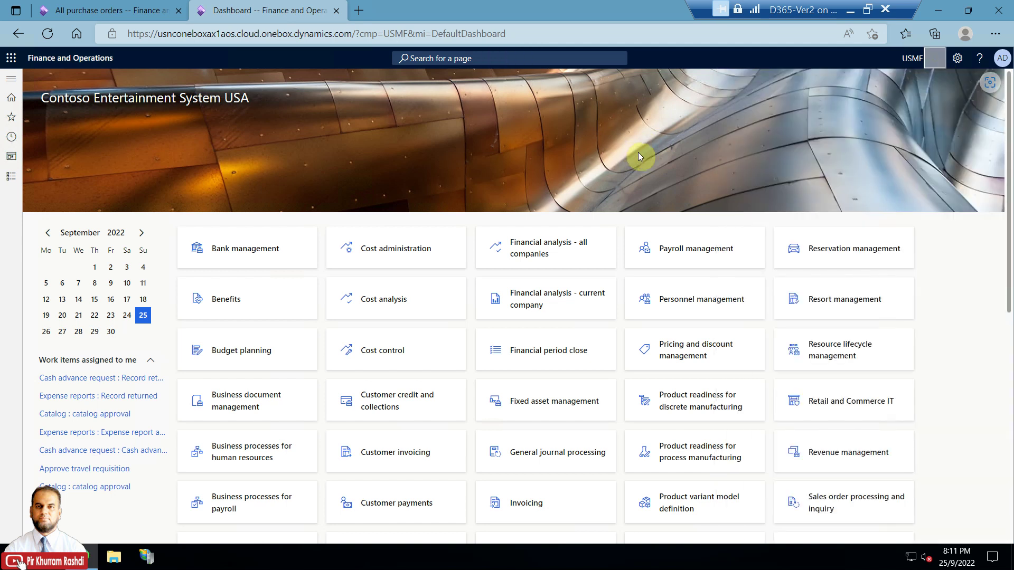
Review the account and workflow notification settings in the user options, and close the page
left_click(957, 59)
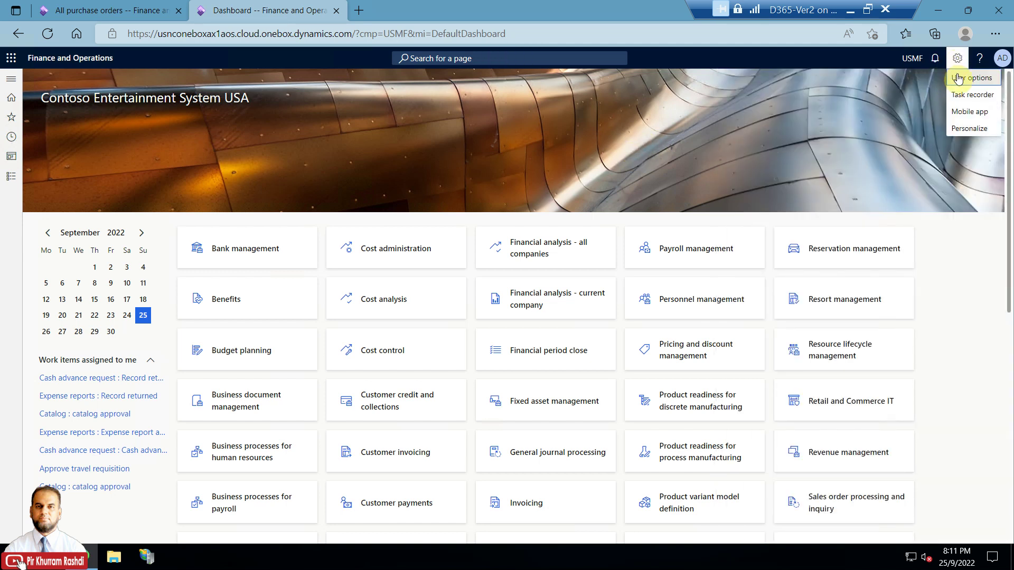
left_click(957, 60)
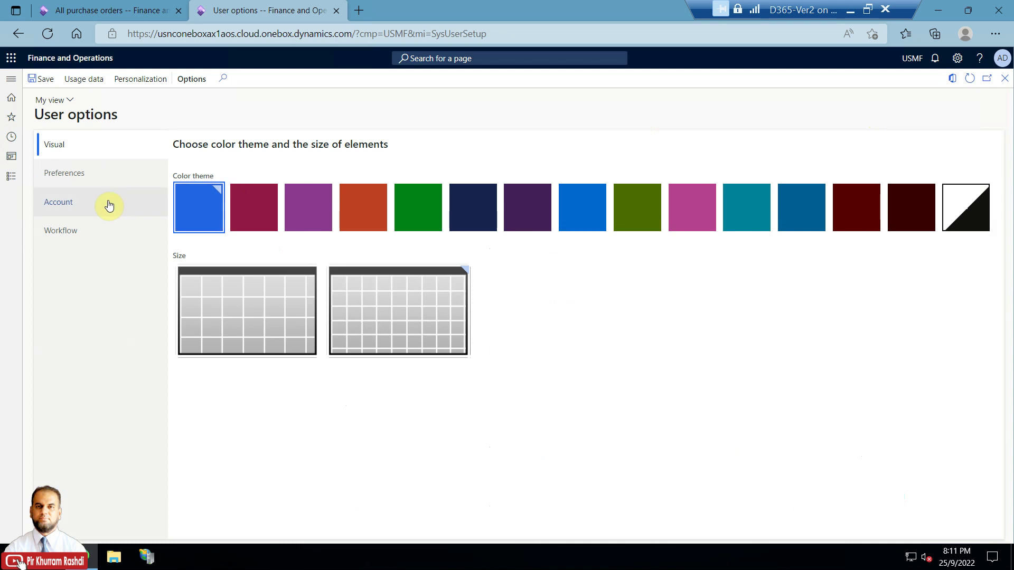
left_click(108, 205)
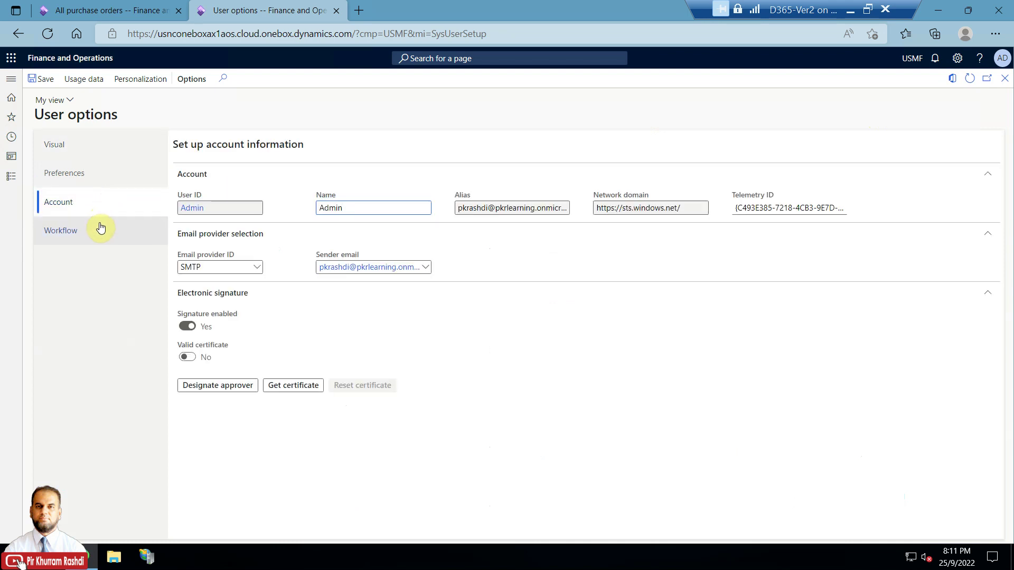
left_click(100, 228)
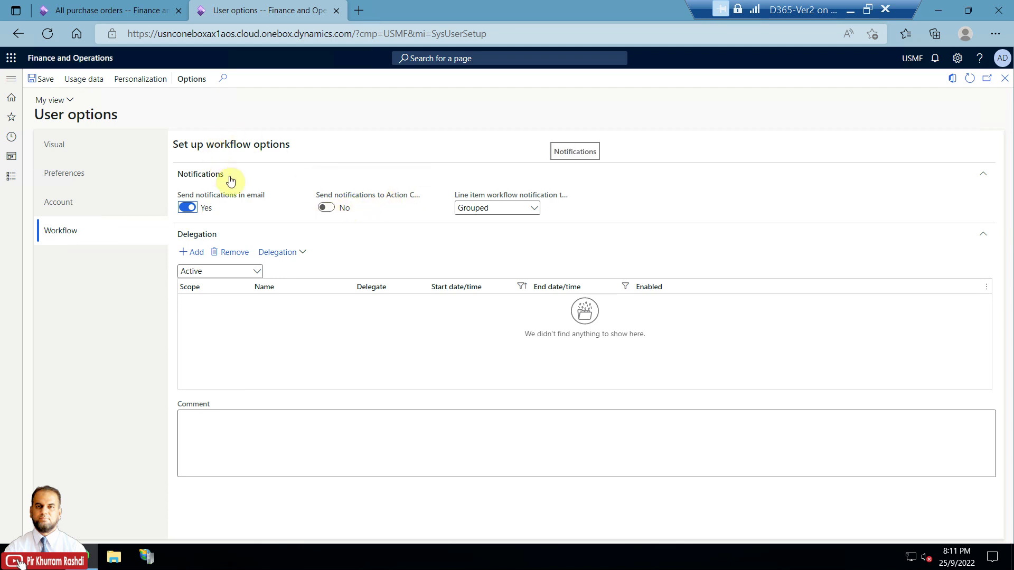
left_click(1004, 79)
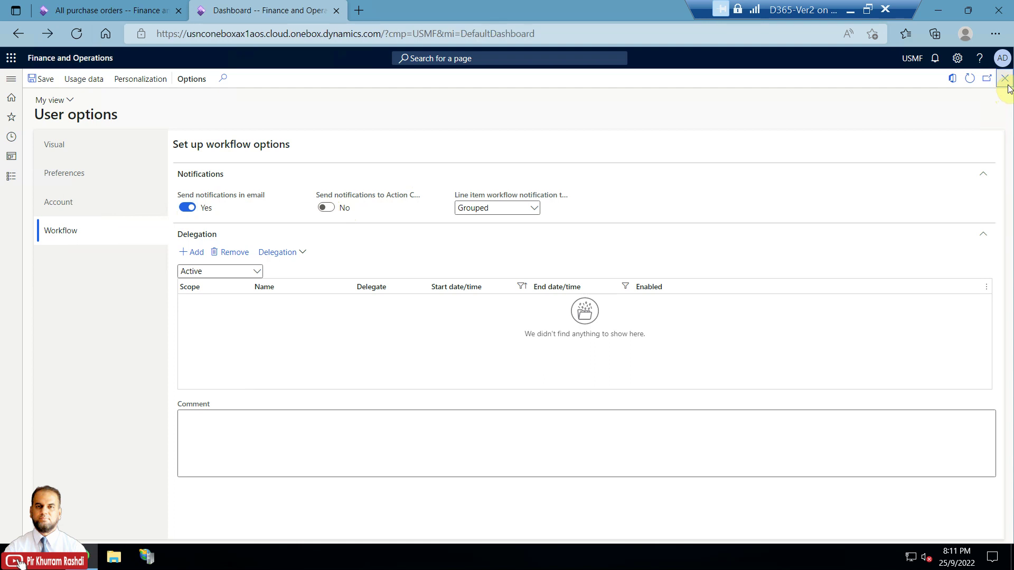
Open the email parameters from the email setup of the System administration module
left_click(11, 176)
scroll(115, 381, "down", 6)
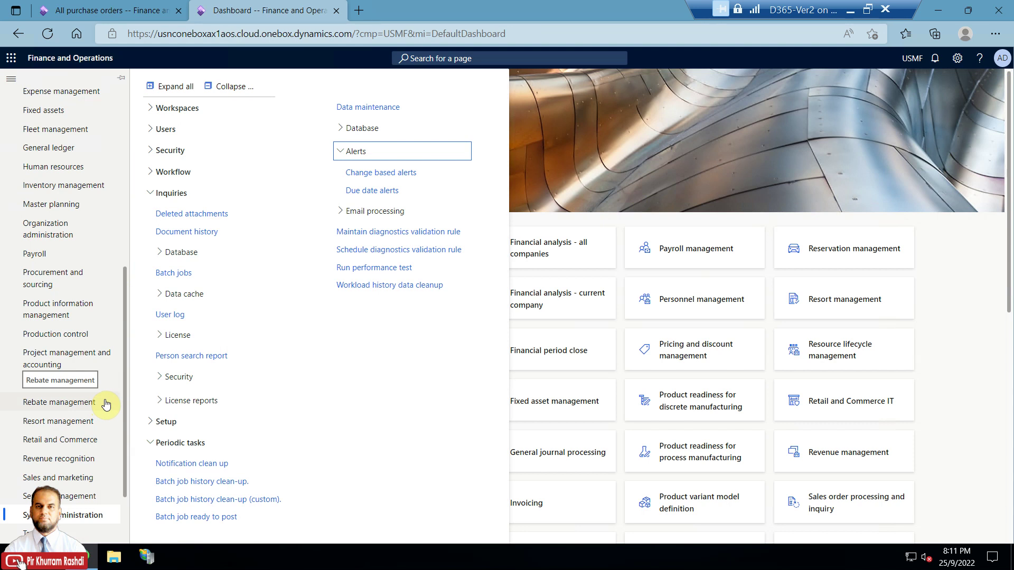
scroll(64, 461, "down", 2)
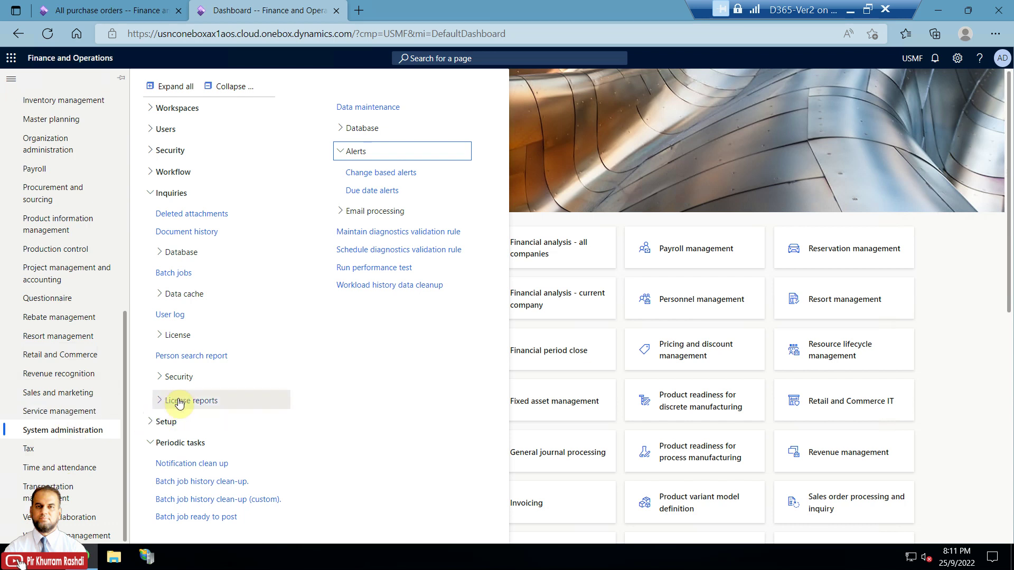
left_click(384, 212)
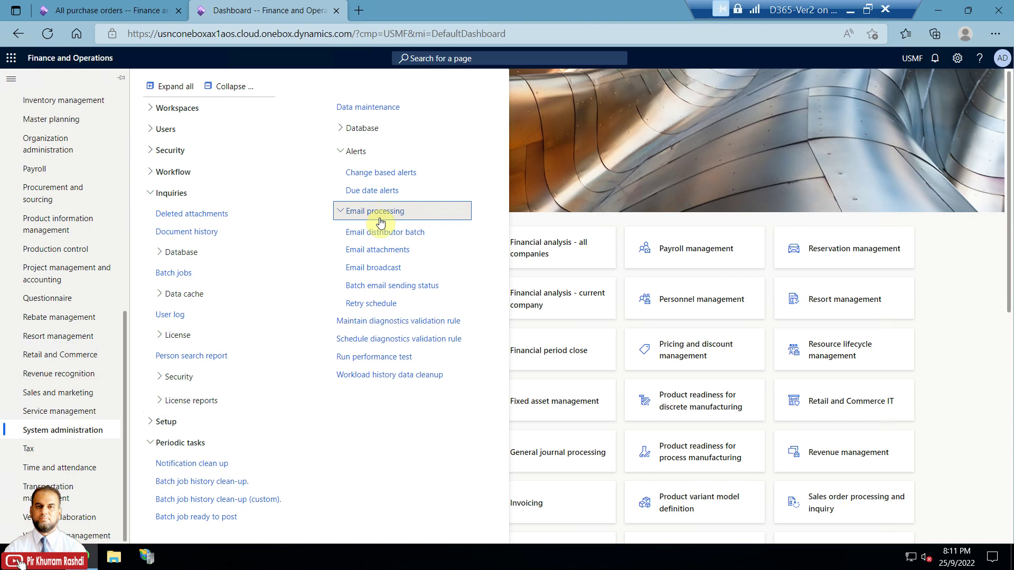
left_click(224, 93)
left_click(186, 216)
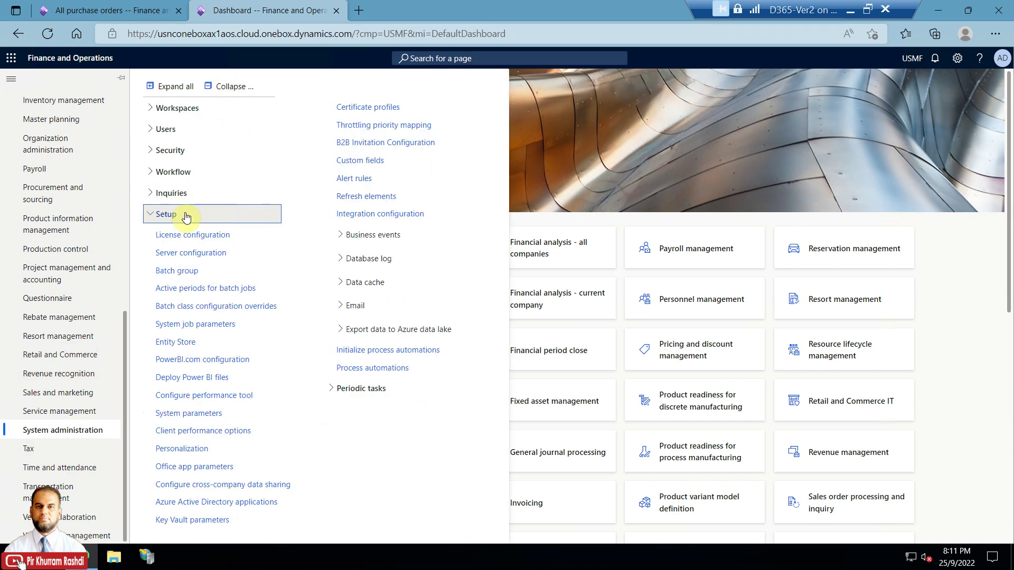
left_click(349, 306)
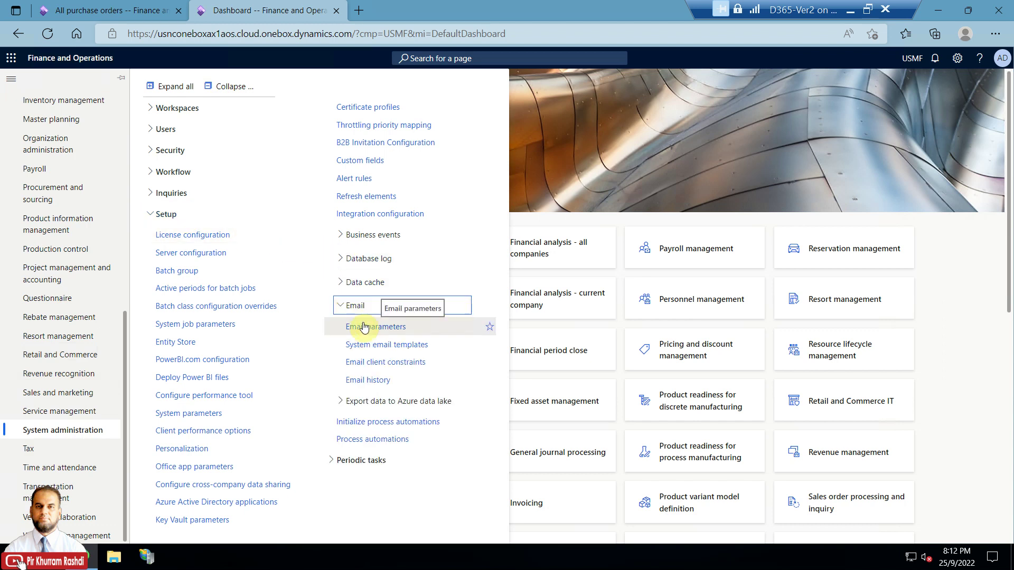
left_click(364, 327)
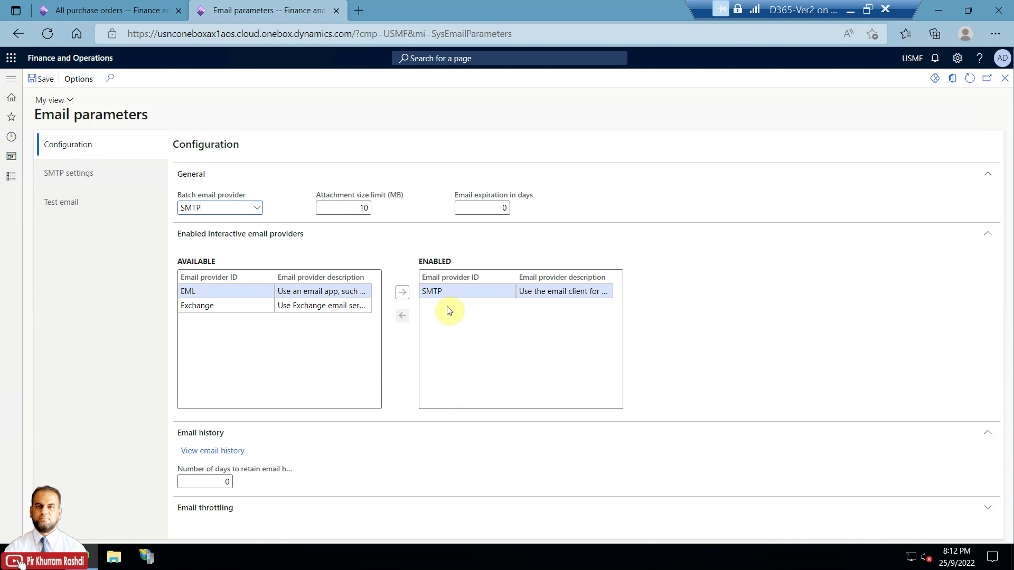
Check the enabled SMTP email provider and review the SMTP server and authentication settings
left_click(448, 292)
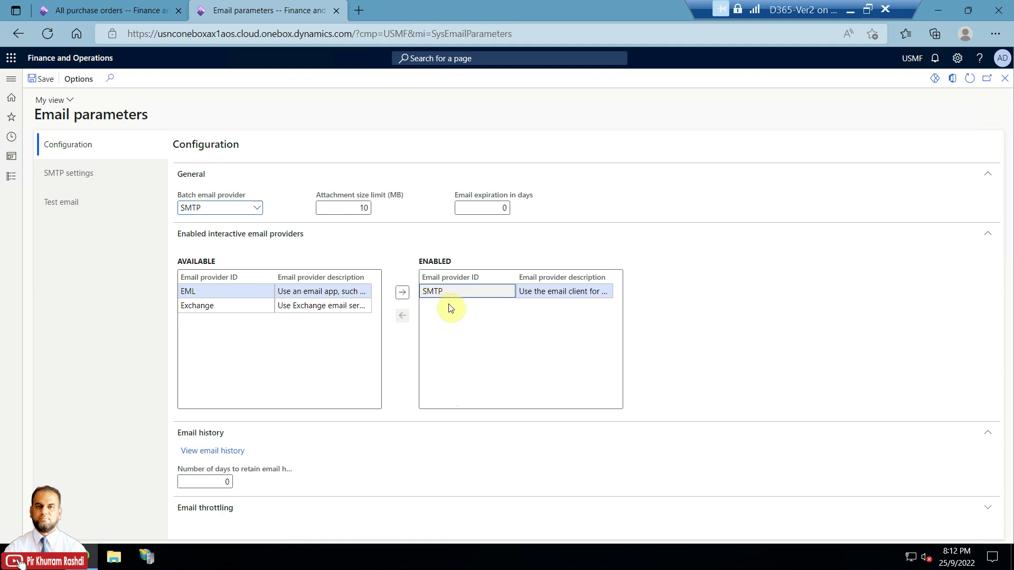
left_click(93, 176)
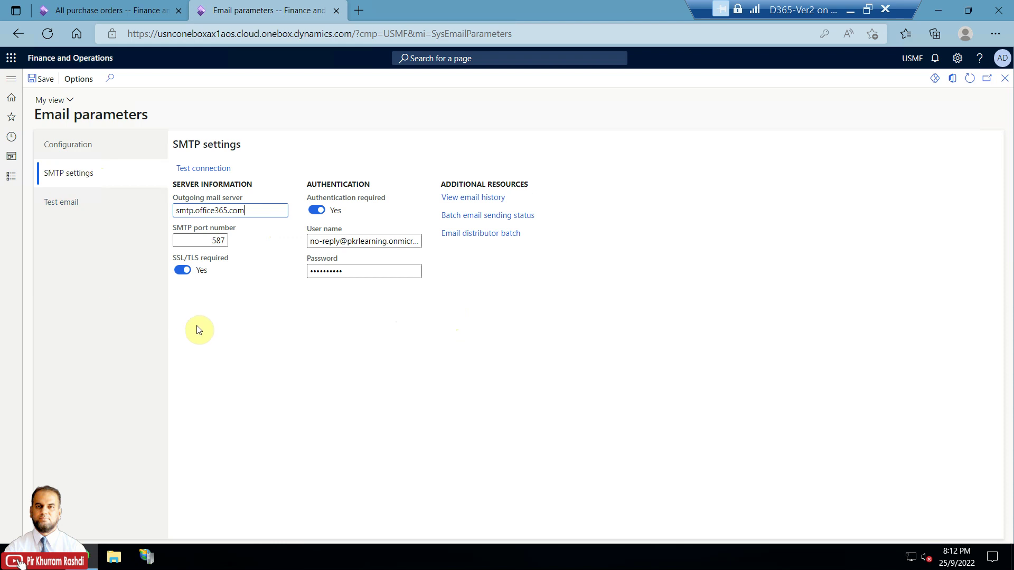
left_click(393, 241)
left_click(677, 271)
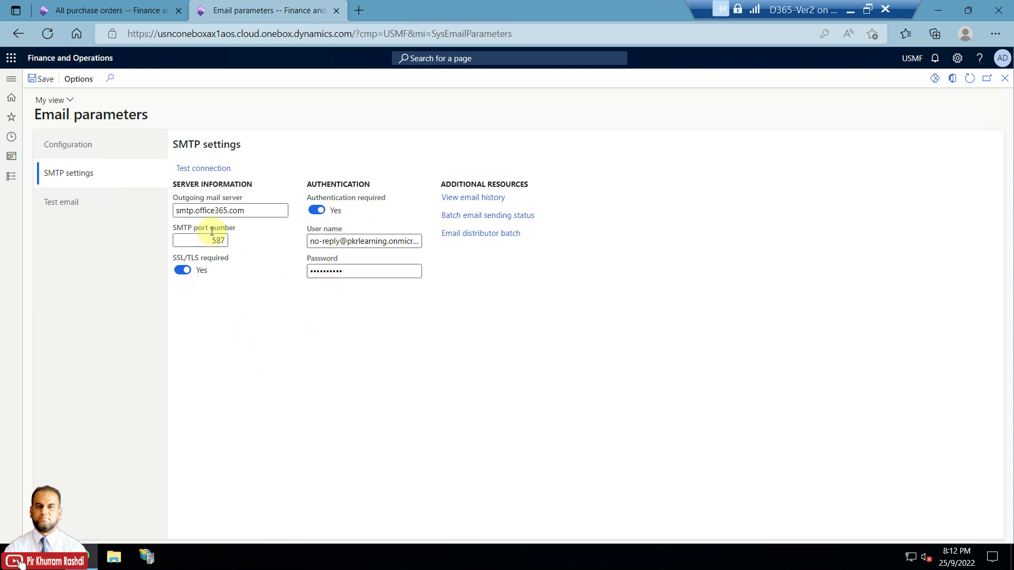
Test the connection to the outgoing mail server and pick the saved user name and password for SMTP authentication
left_click(210, 169)
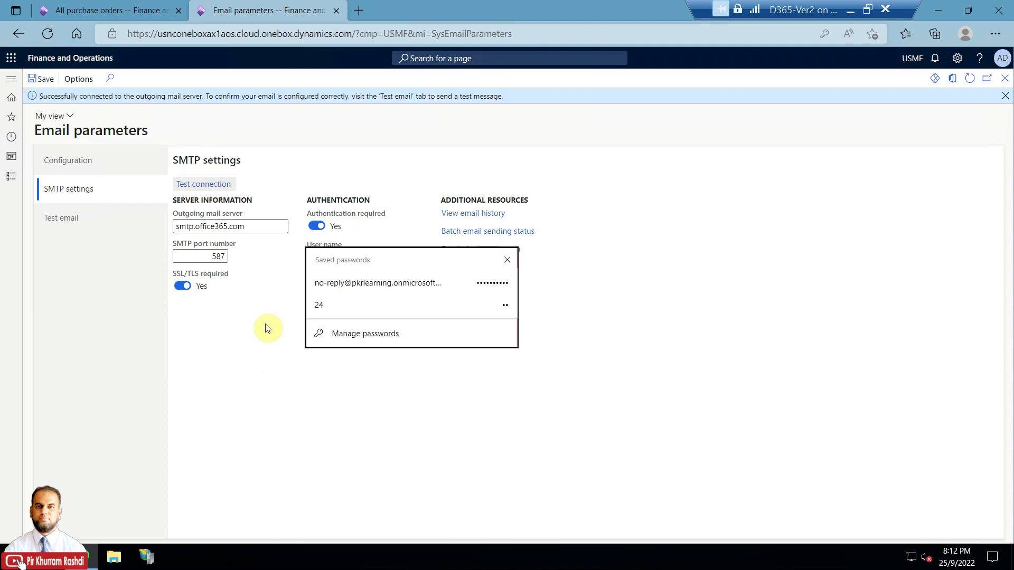
left_click(482, 282)
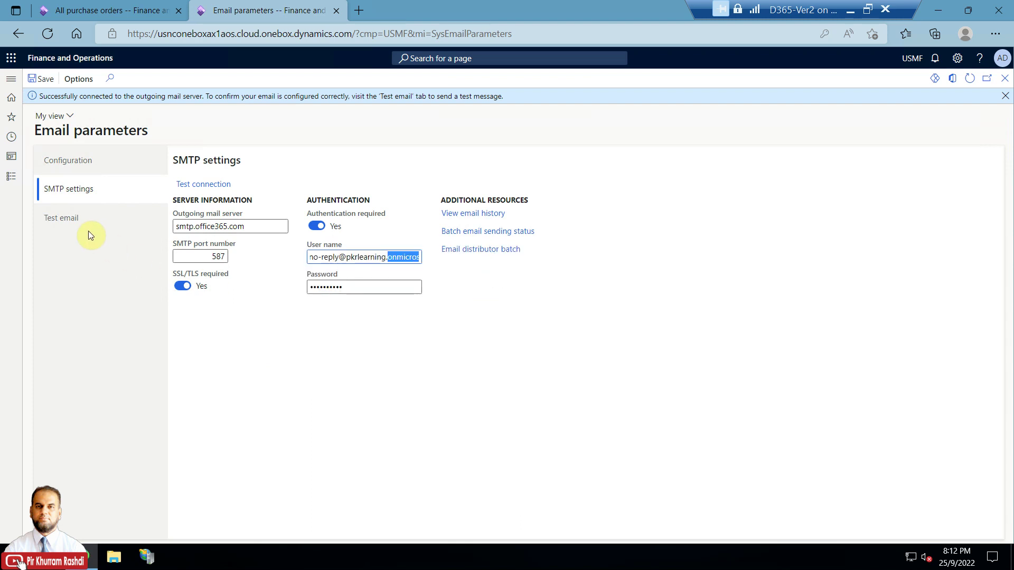
Set the test email provider to SMTP, and close the email parameters without sending a test message
left_click(79, 216)
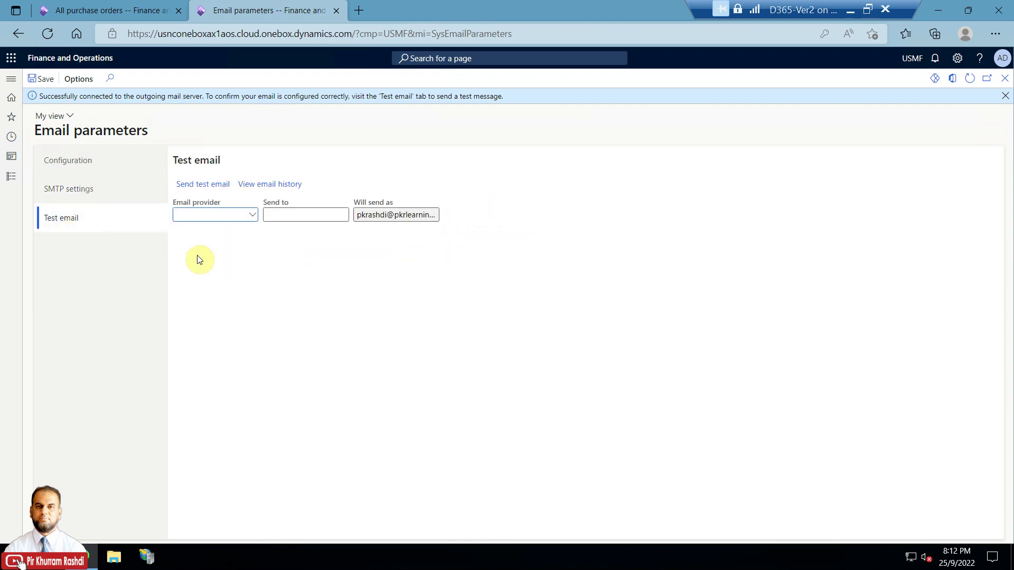
left_click(253, 215)
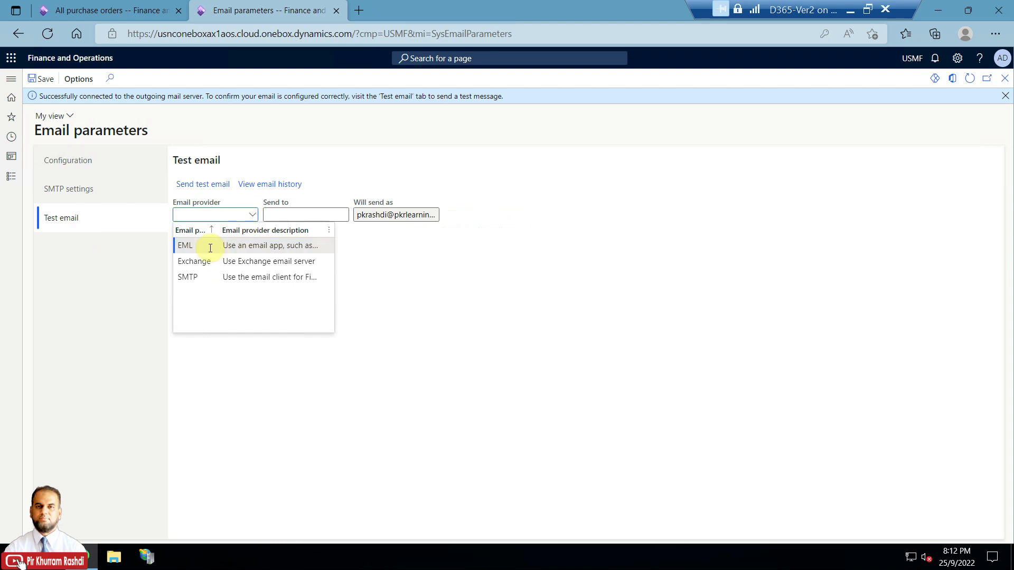
left_click(193, 276)
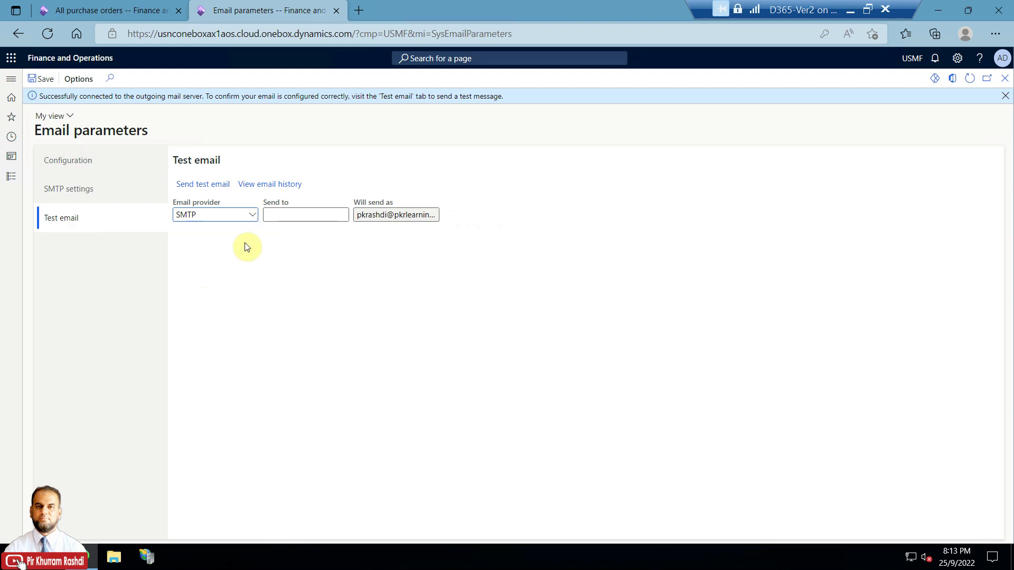
left_click(272, 214)
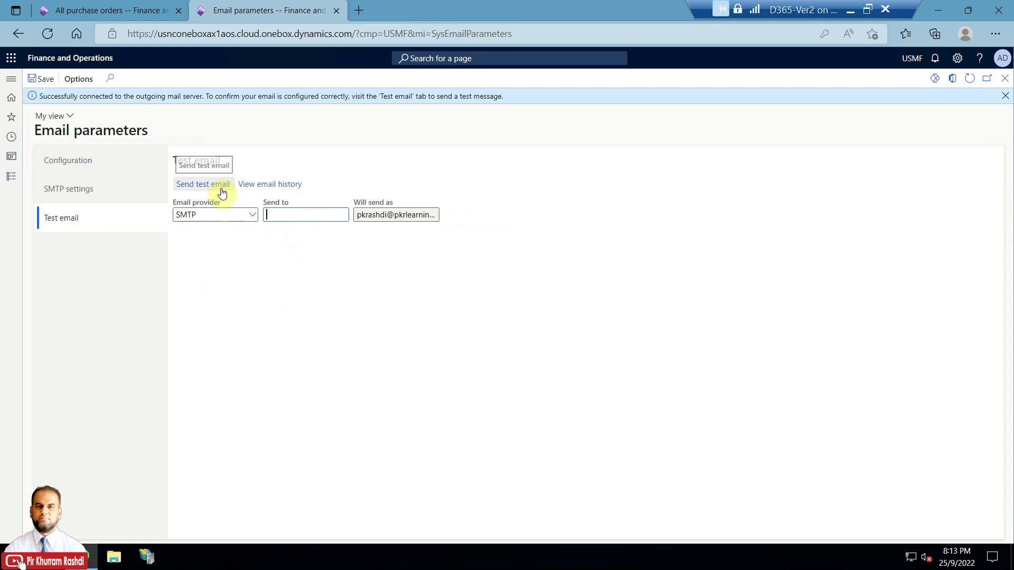
left_click(1005, 96)
left_click(1006, 81)
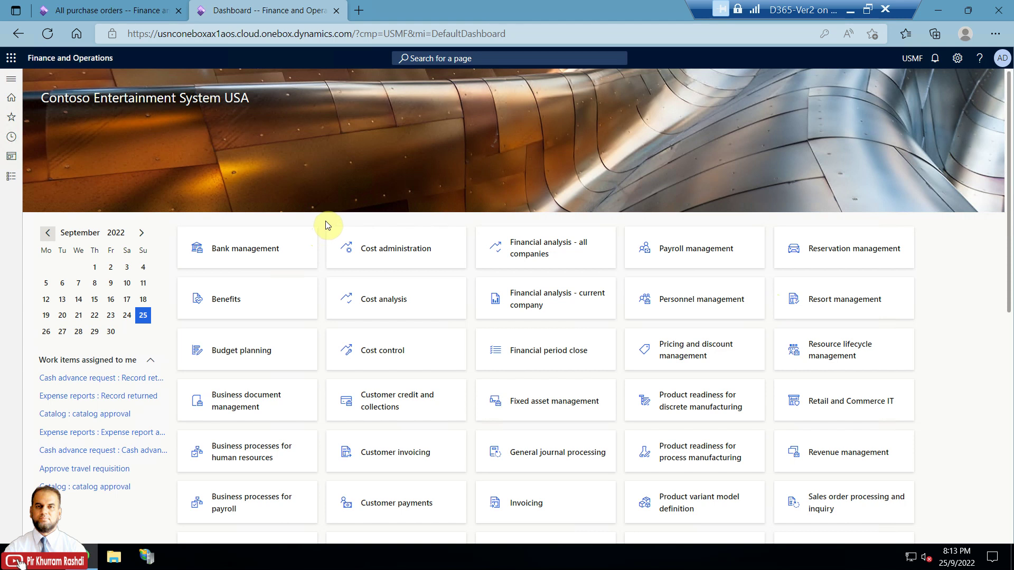
Open the list of all purchase orders in the Accounts payable module
left_click(11, 177)
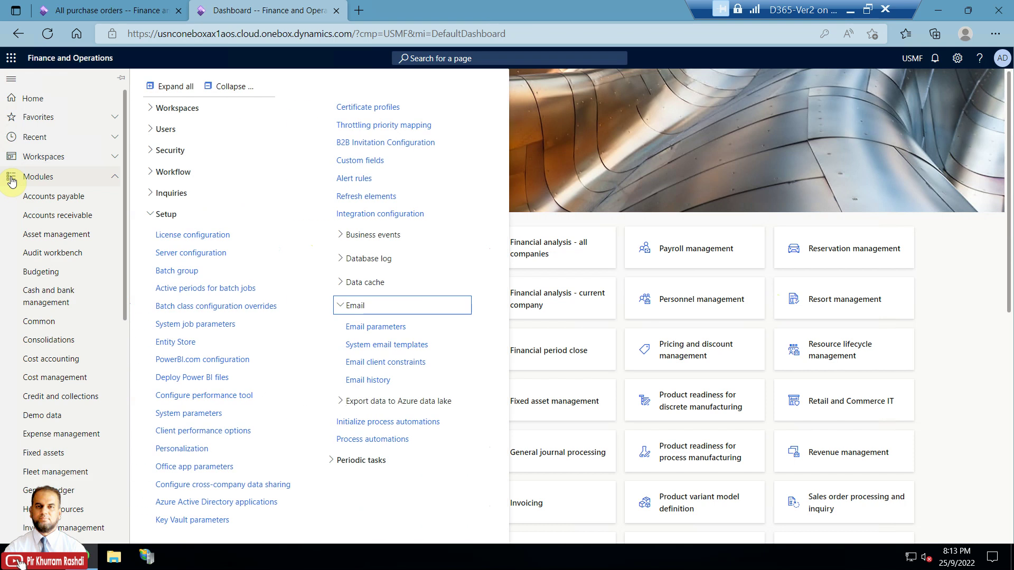
left_click(58, 214)
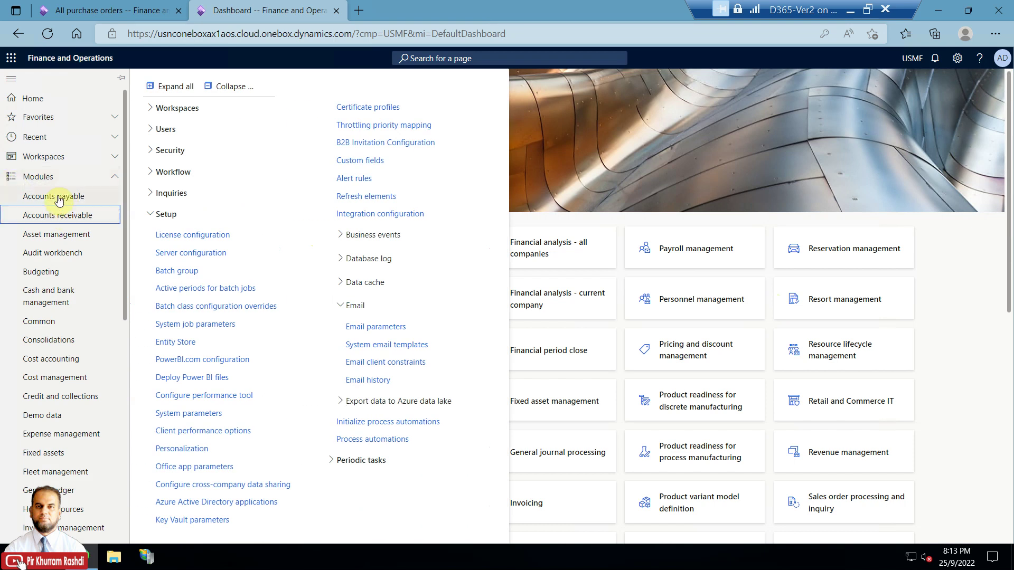
left_click(58, 197)
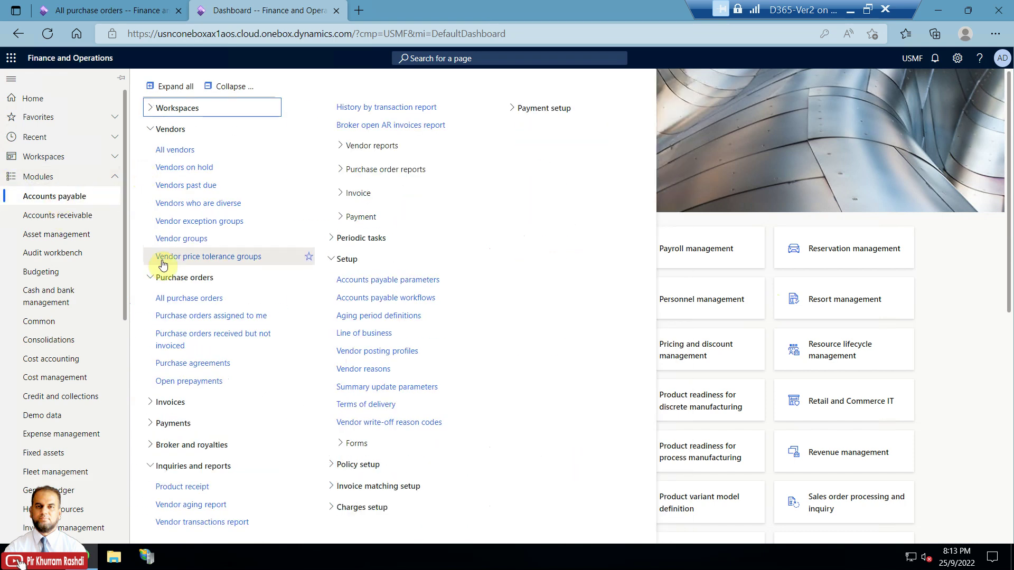
left_click(175, 298)
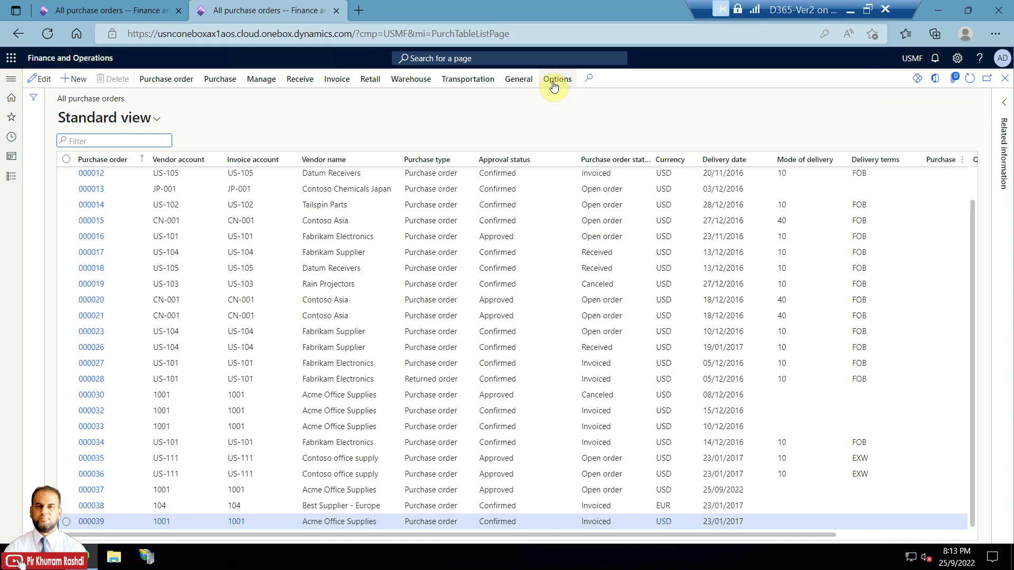
Open the approved Acme Office Supplies purchase order with delivery date 25/09/2022
left_click(553, 83)
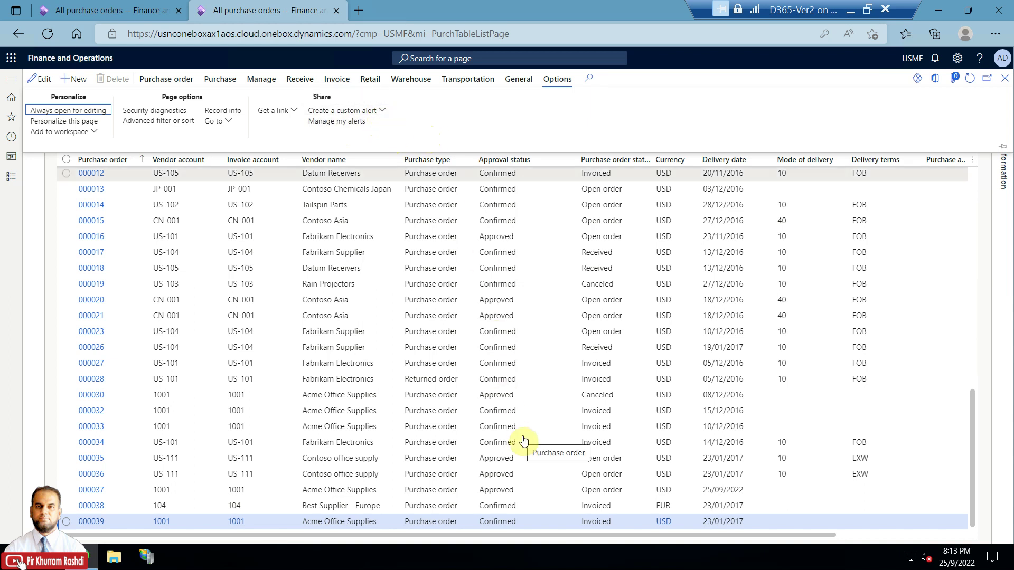
left_click(514, 489)
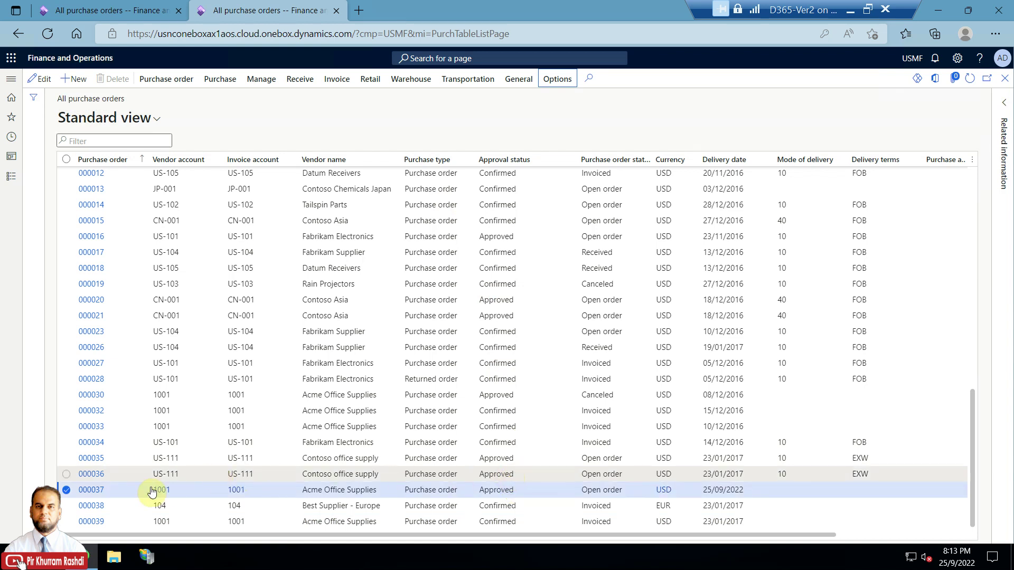
left_click(97, 491)
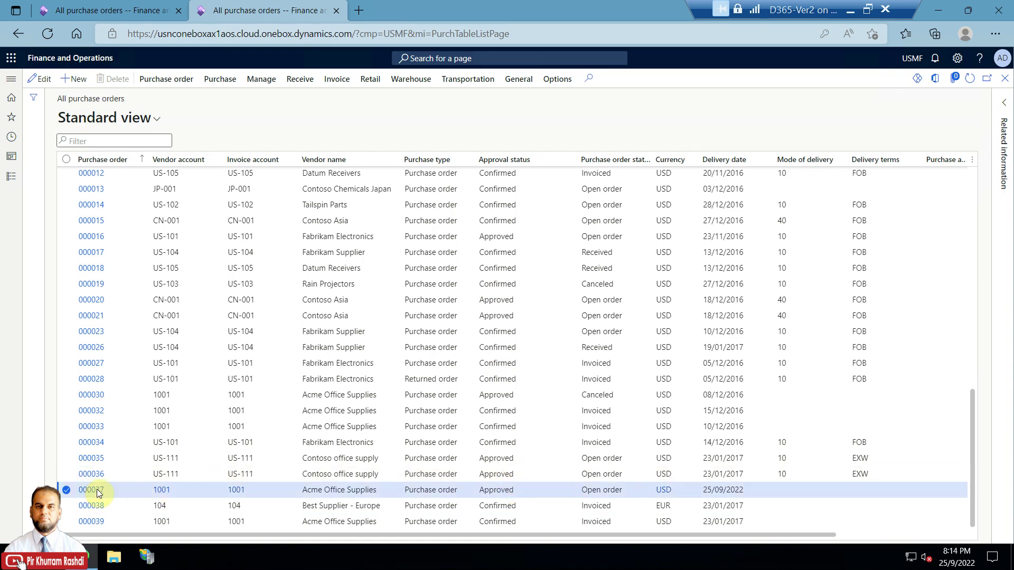
left_click(97, 489)
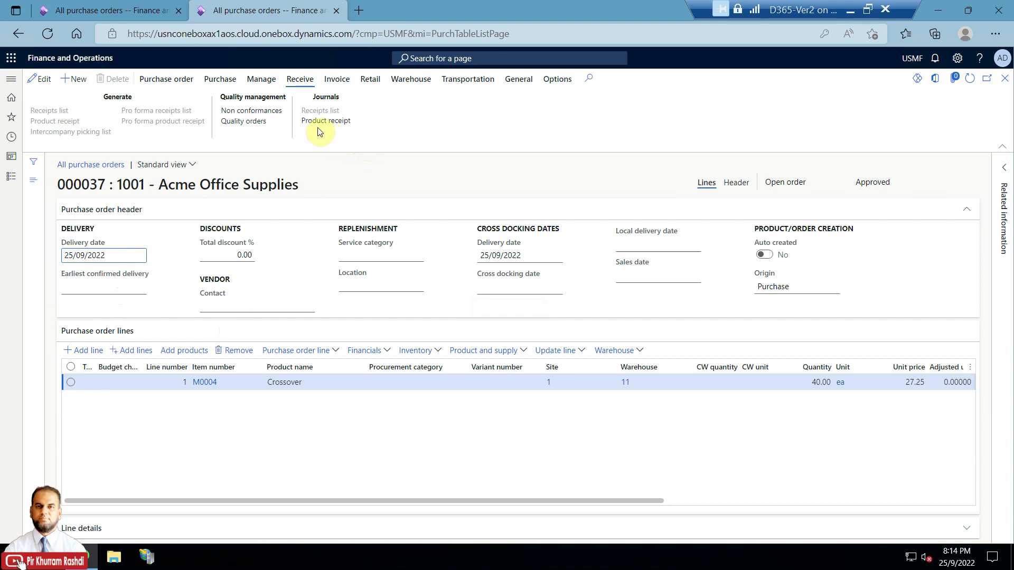
Start a custom alert rule from the open Acme Office Supplies purchase order
left_click(548, 82)
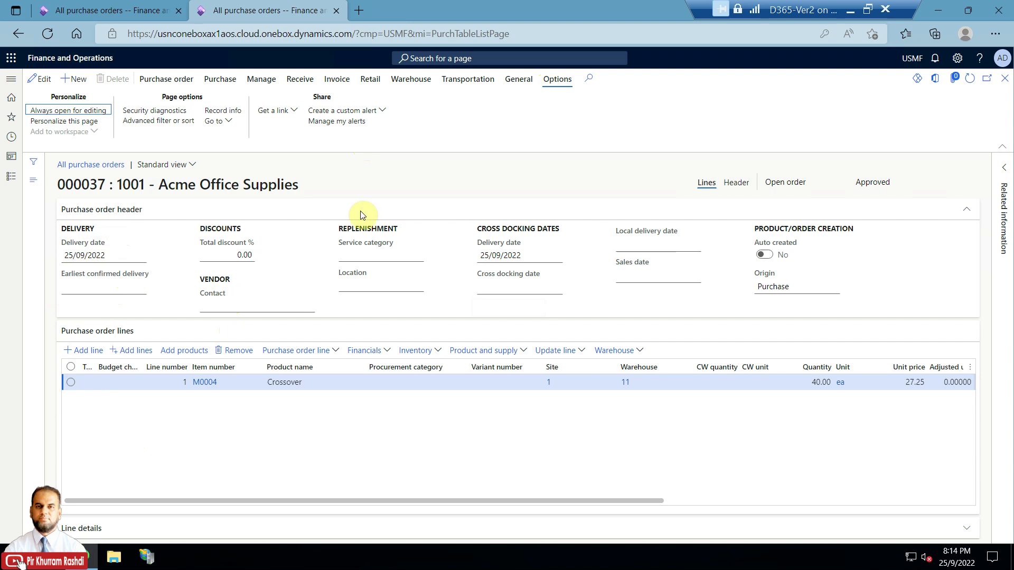
left_click(385, 112)
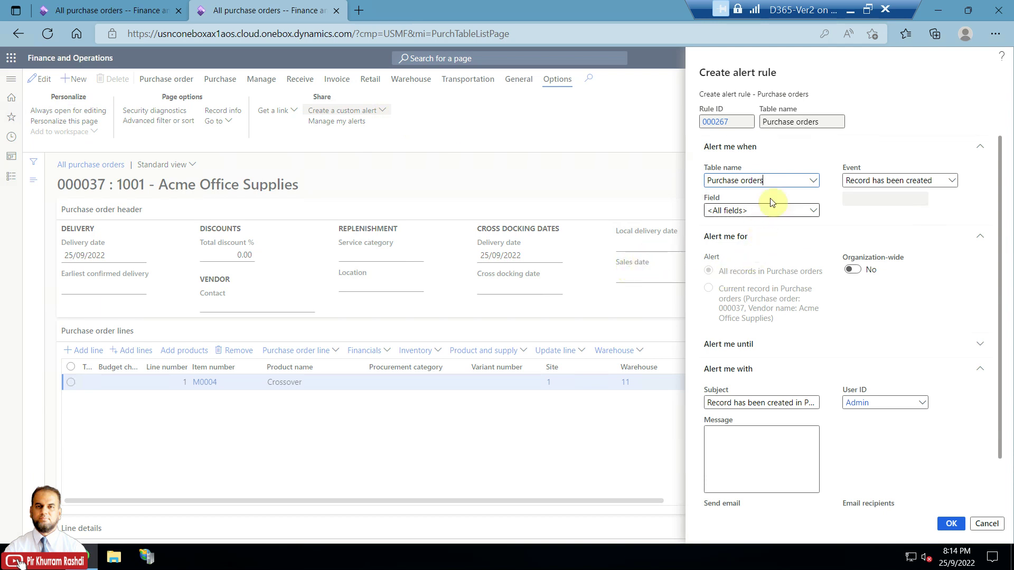
Examine the alert rule's available table names and events, its message text and its email recipients
left_click(814, 181)
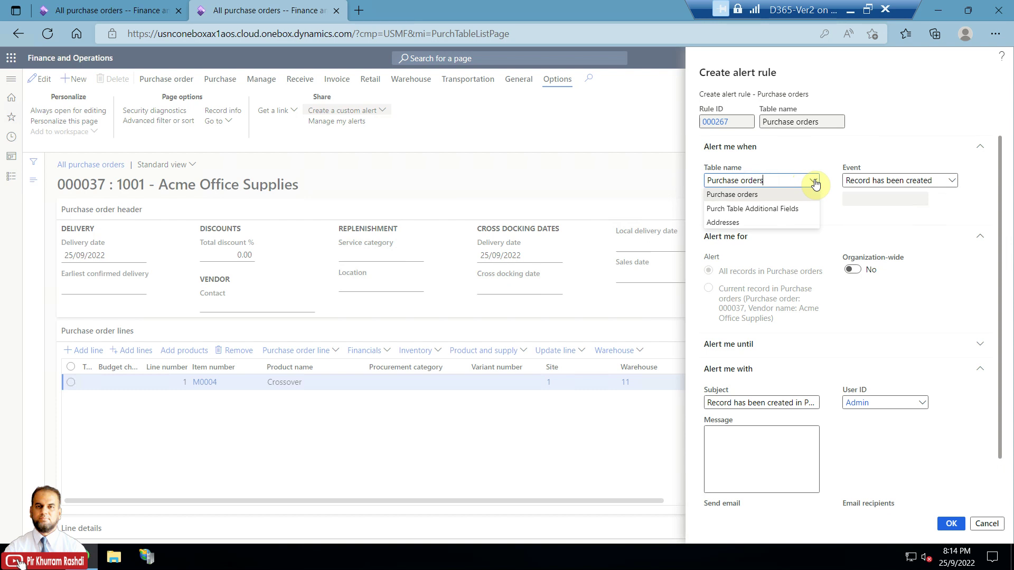
left_click(815, 182)
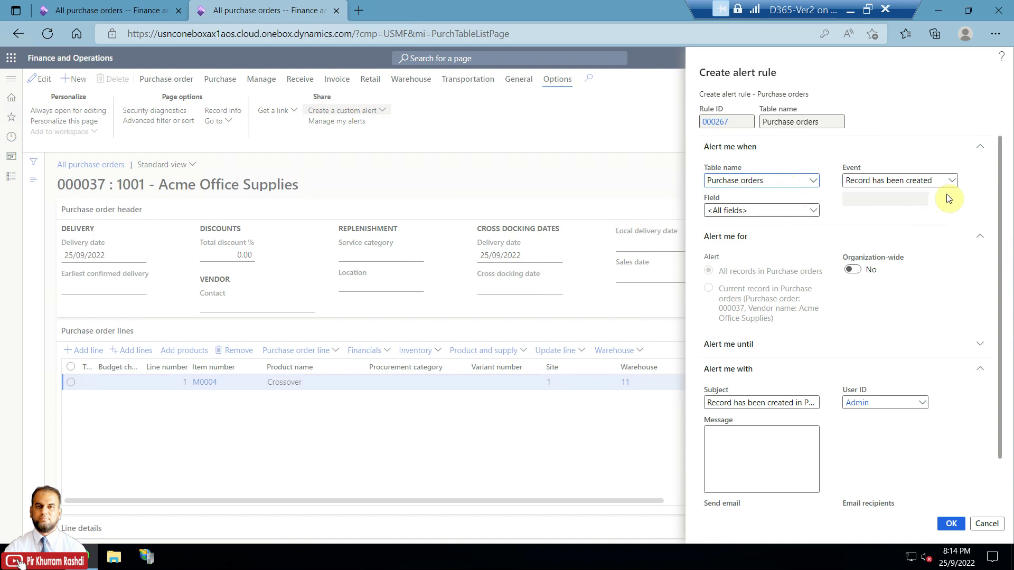
left_click(954, 182)
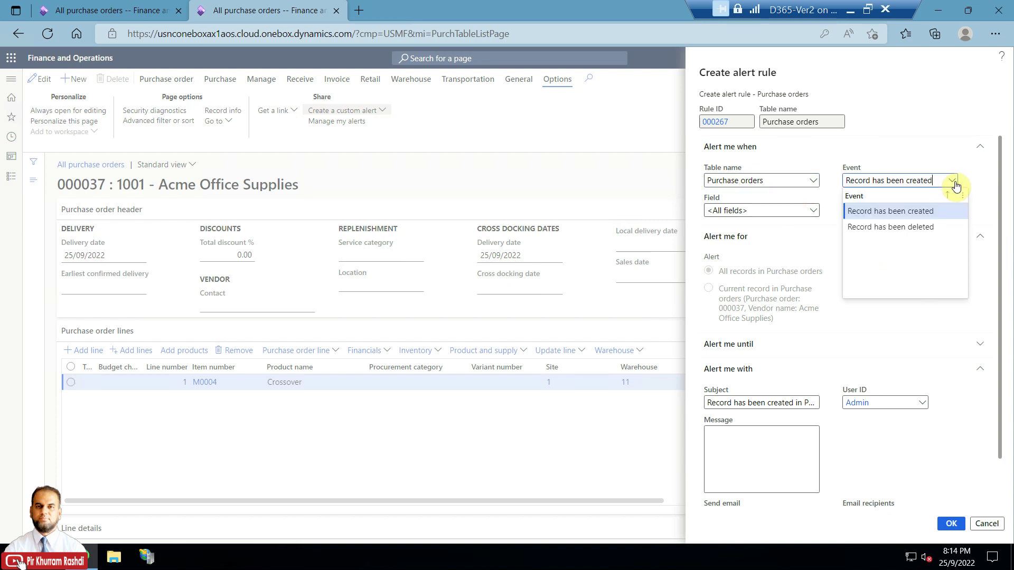
left_click(955, 183)
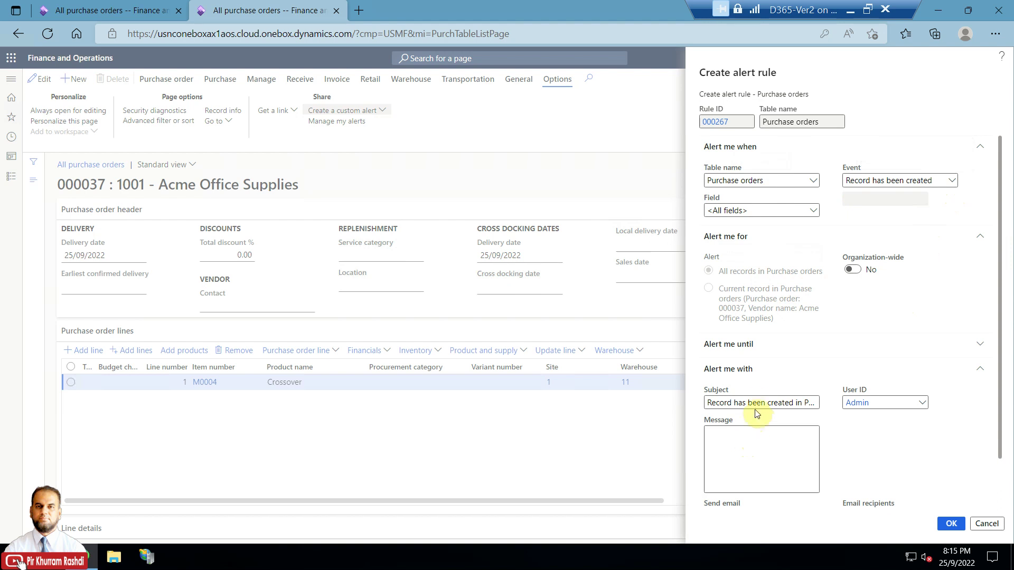
left_click(808, 430)
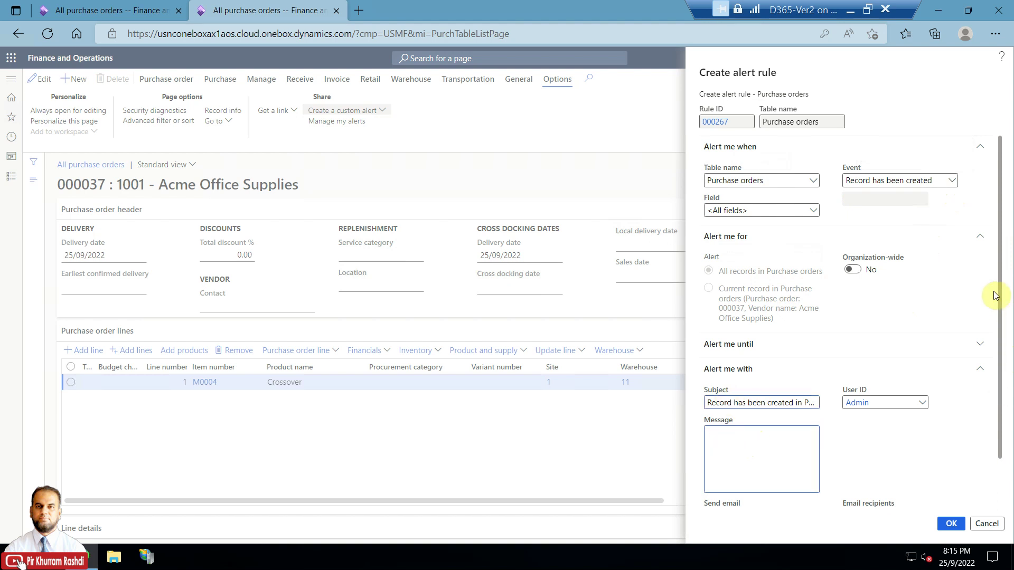
scroll(991, 288, "down", 1)
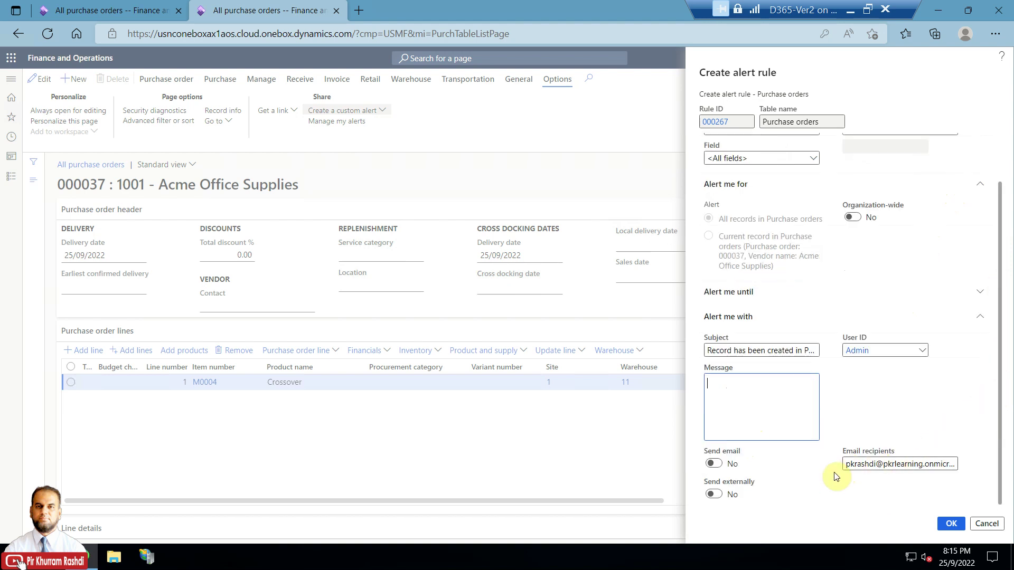
left_click(886, 465)
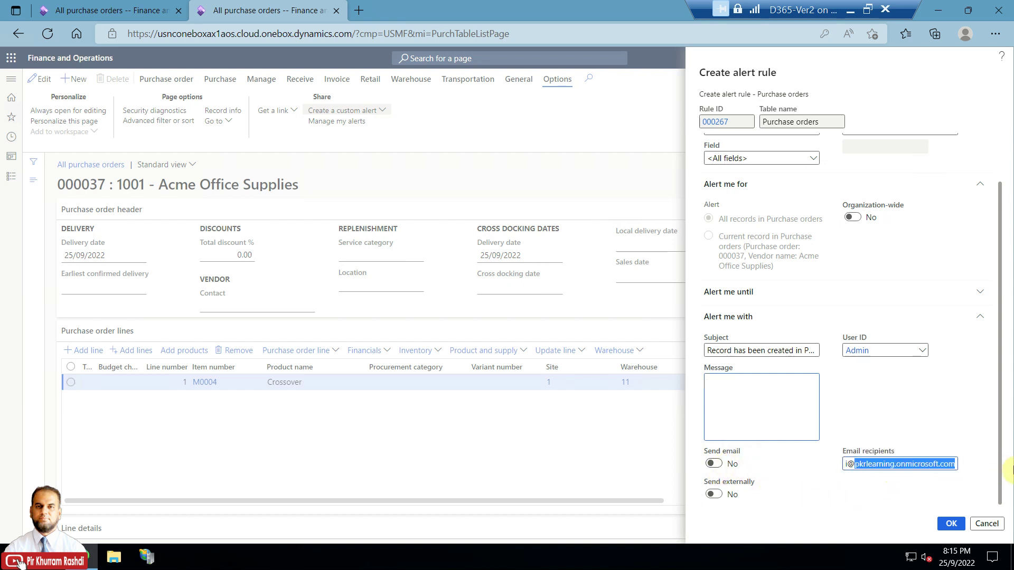
left_click(768, 400)
scroll(998, 295, "up", 1)
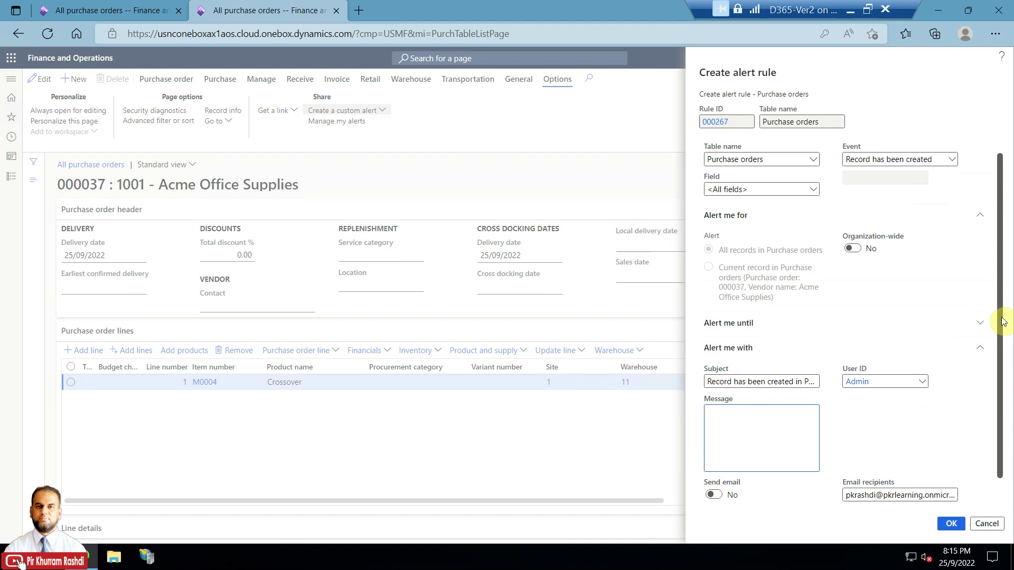
scroll(1003, 314, "up", 1)
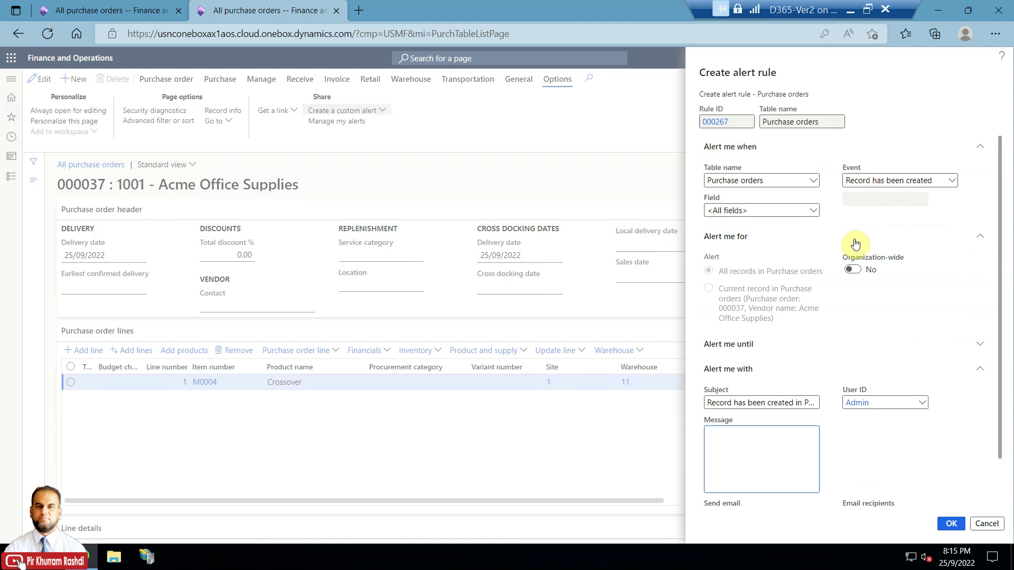
Set the field monitored by the alert rule to Delivery date
left_click(814, 210)
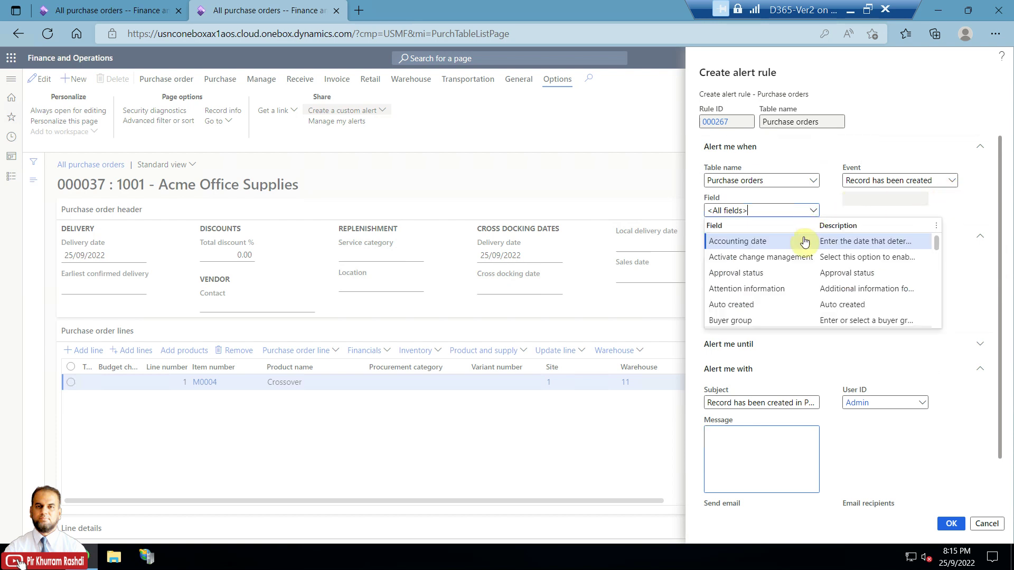
scroll(794, 274, "down", 2)
scroll(795, 274, "down", 3)
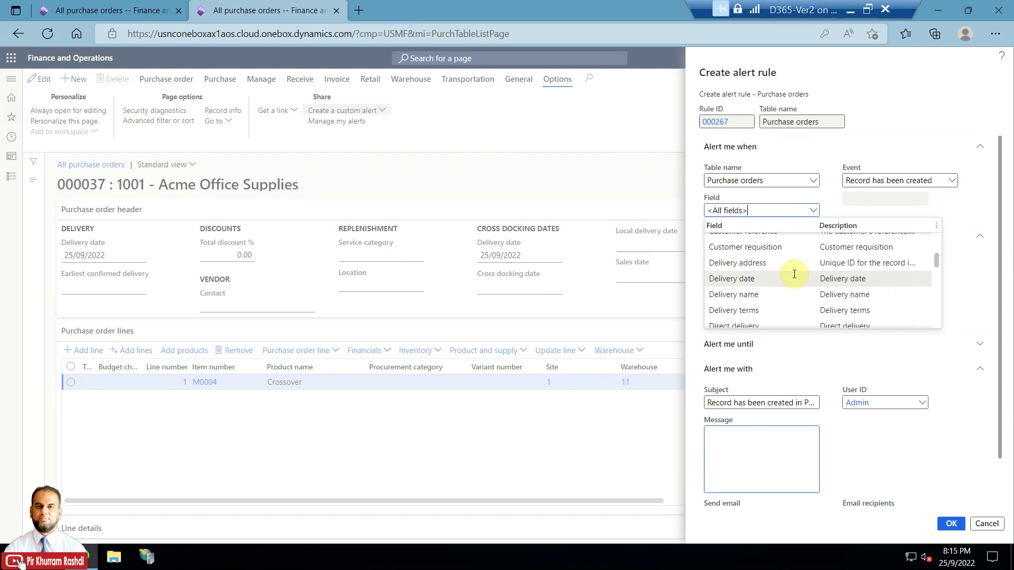
left_click(759, 279)
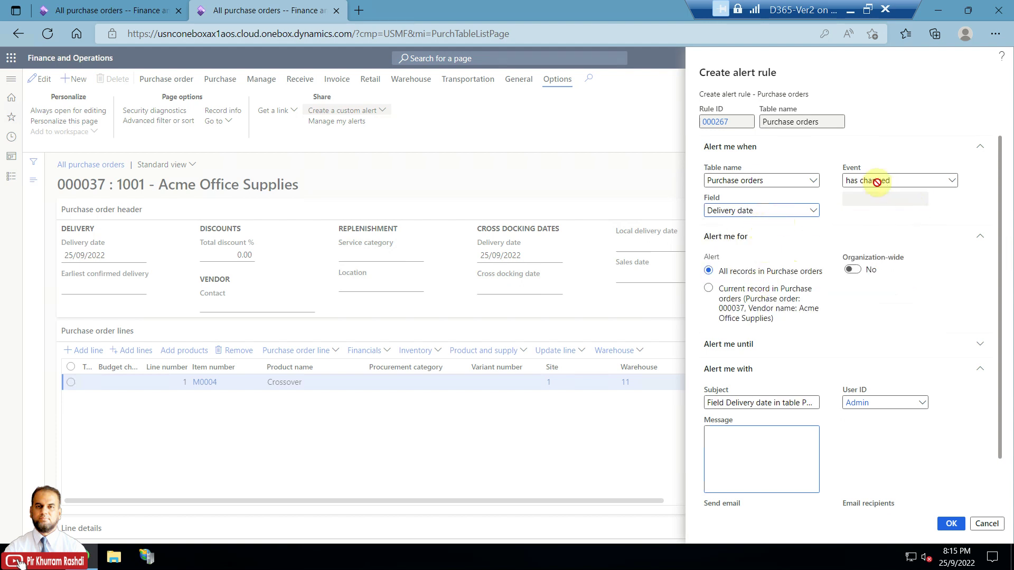
Browse the delivery date events and set the alert event to "is due in" with 7 calendar days
left_click(953, 181)
left_click_drag(973, 216, 974, 275)
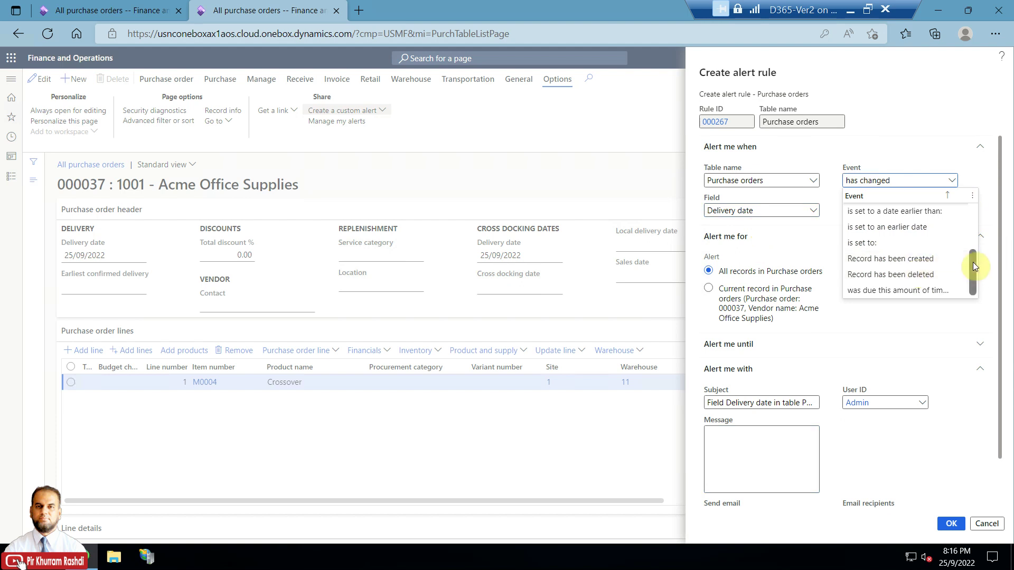
left_click_drag(973, 262, 981, 207)
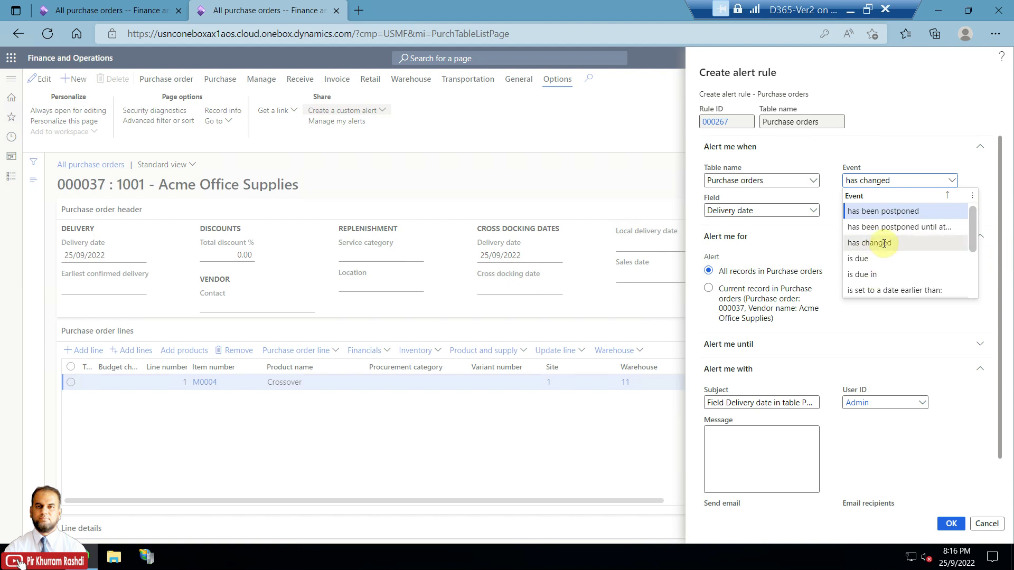
left_click(866, 274)
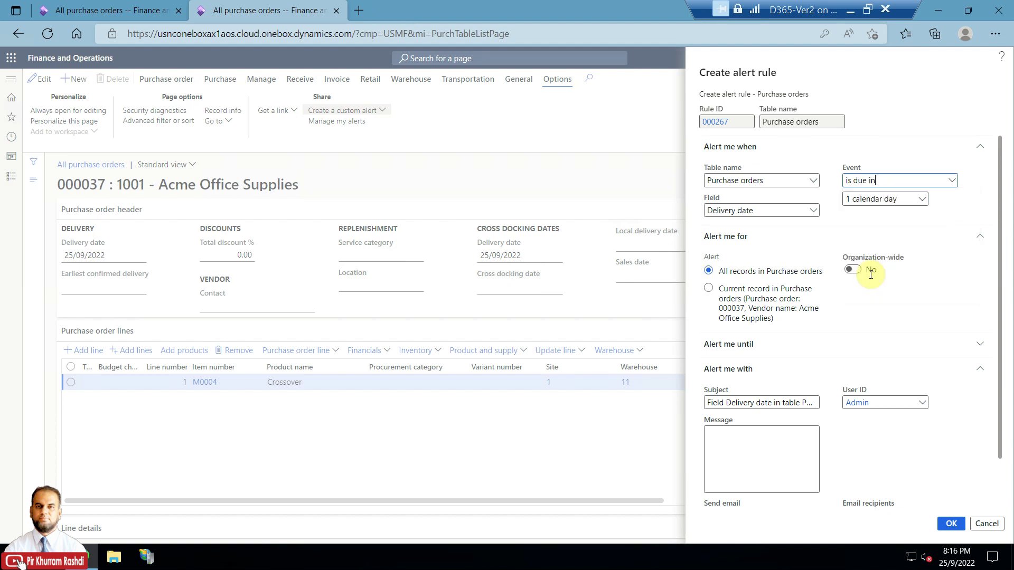
left_click(922, 200)
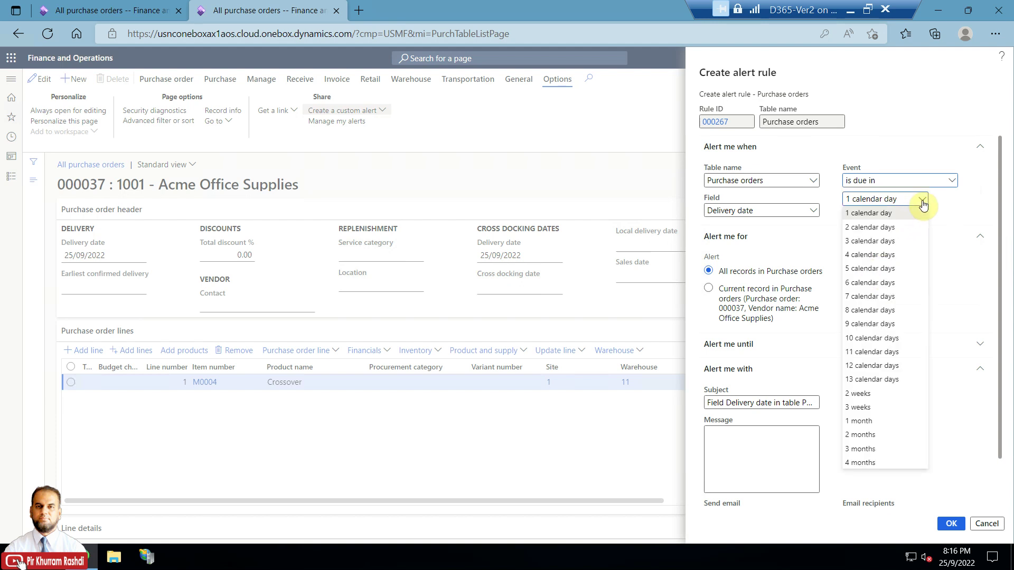
left_click(885, 296)
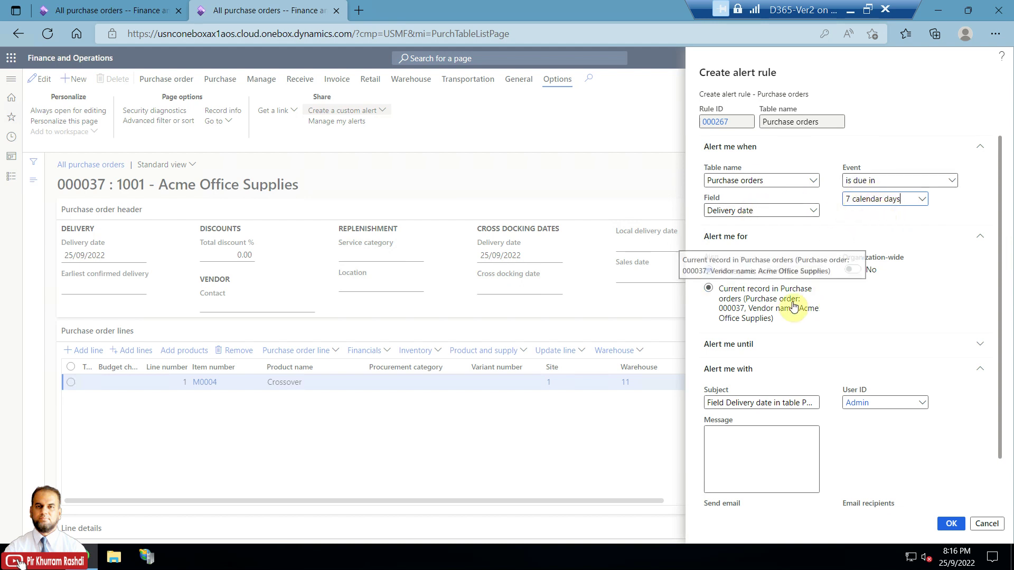
Limit the alert to the current purchase order record and set its event to "has changed"
left_click(710, 293)
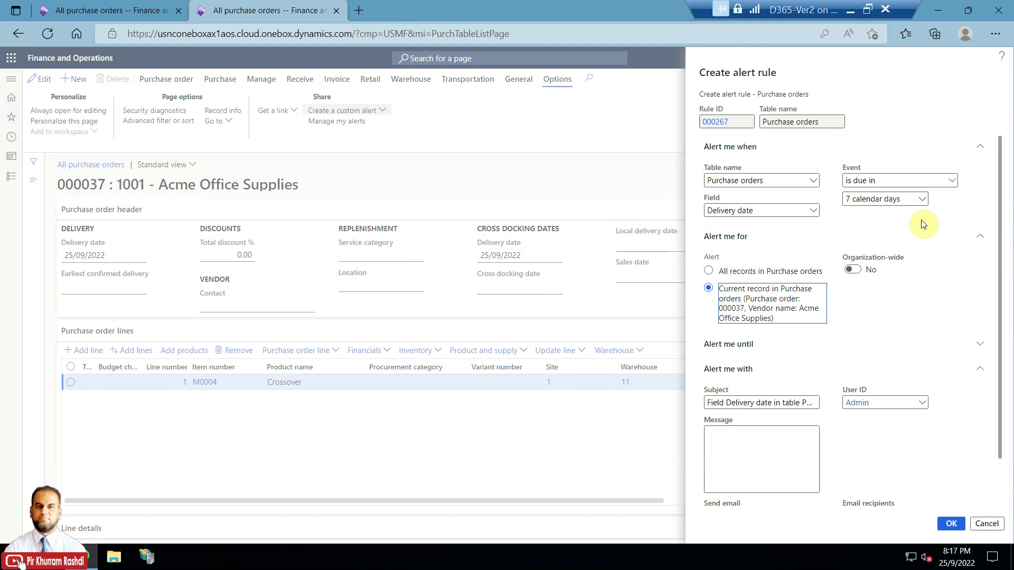
left_click(952, 180)
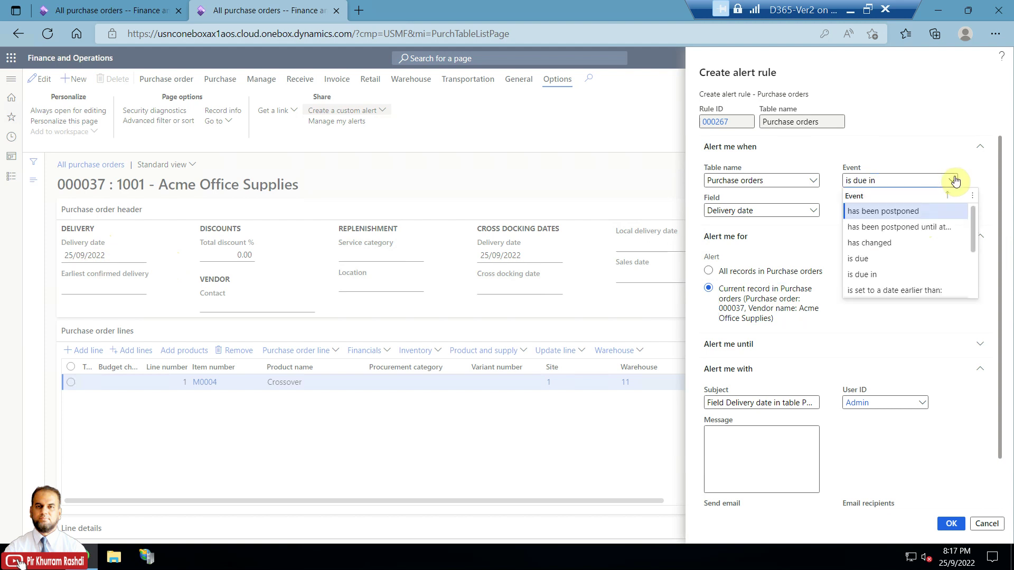
left_click(879, 243)
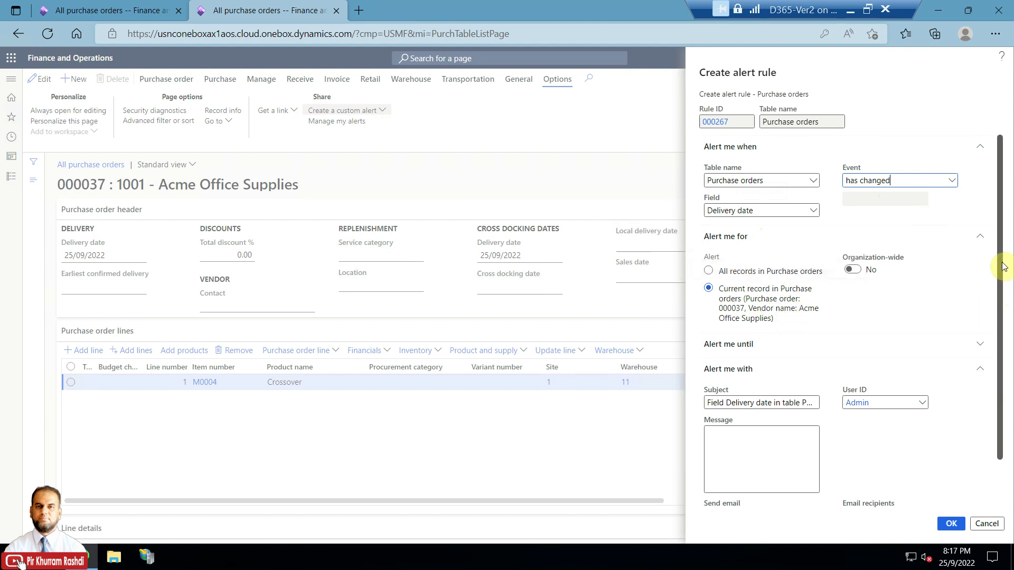
Try the End date option for the alert's duration, and set it back to No end date
scroll(1005, 319, "down", 1)
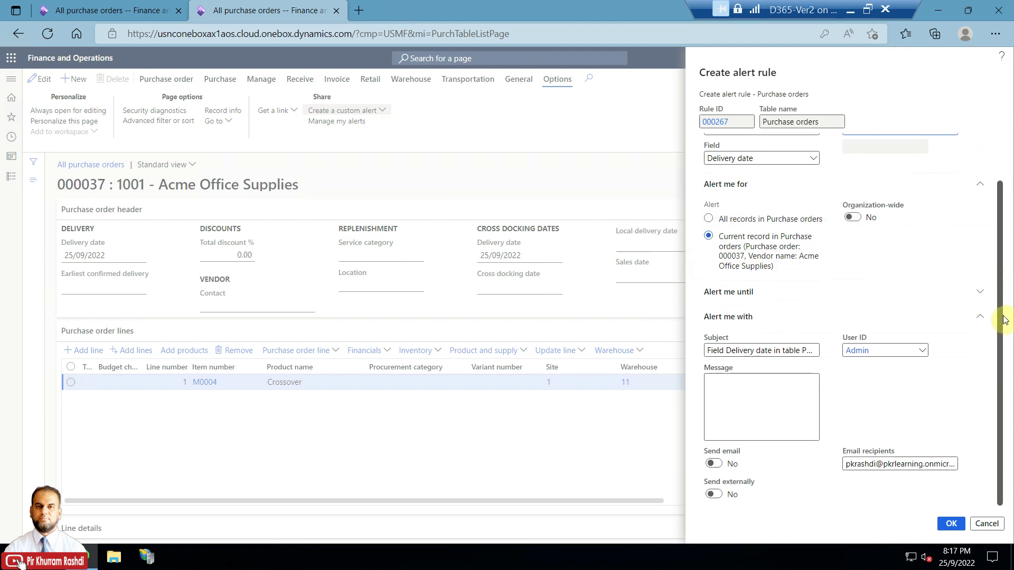
left_click(979, 293)
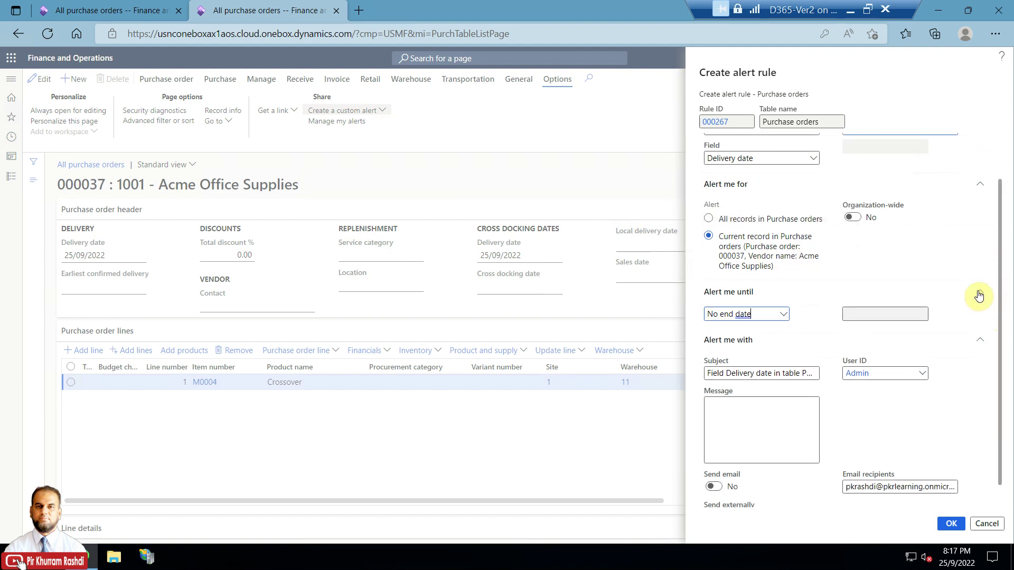
left_click(785, 315)
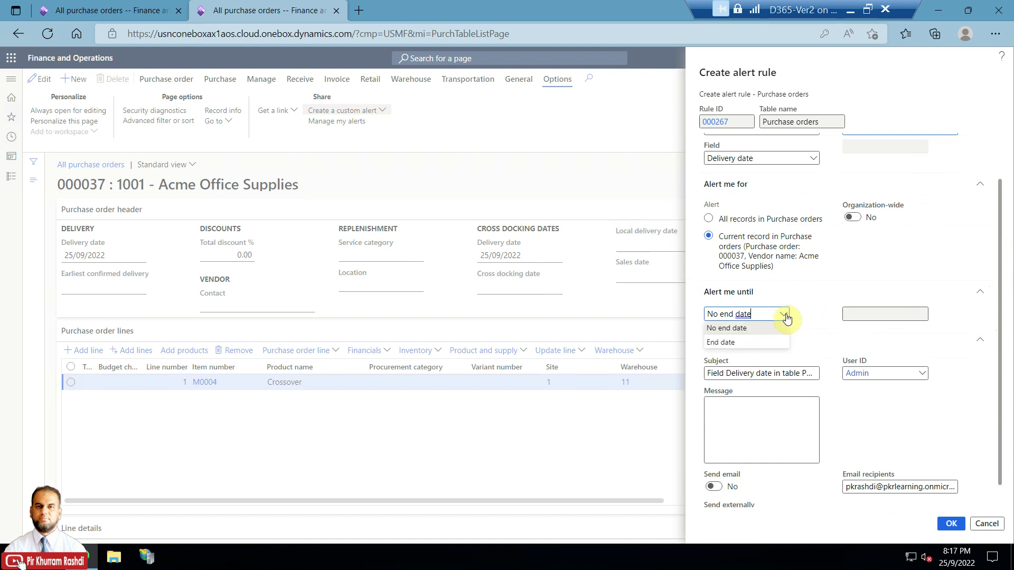
left_click(786, 317)
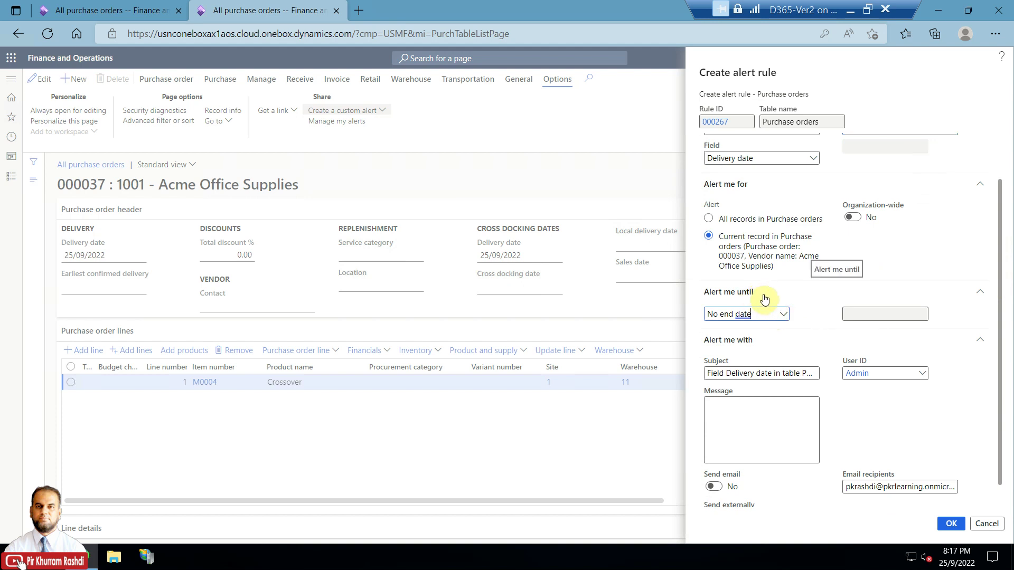
left_click(782, 316)
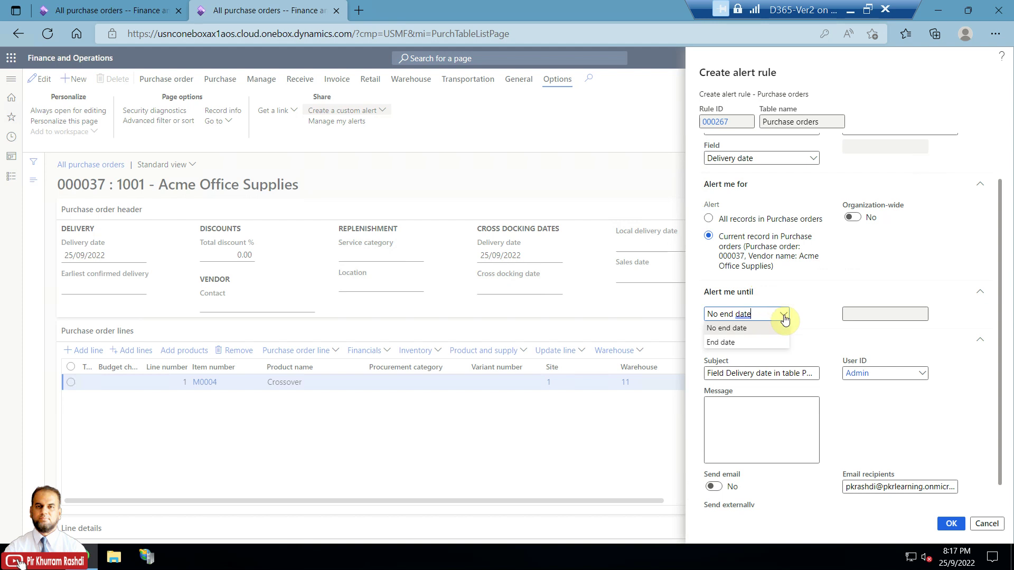
left_click(758, 343)
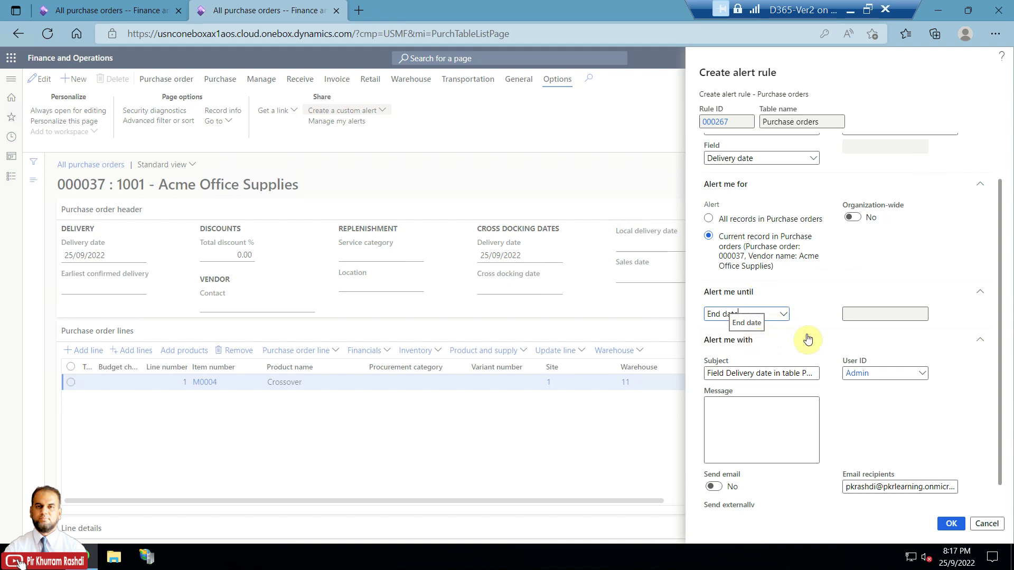
left_click(873, 315)
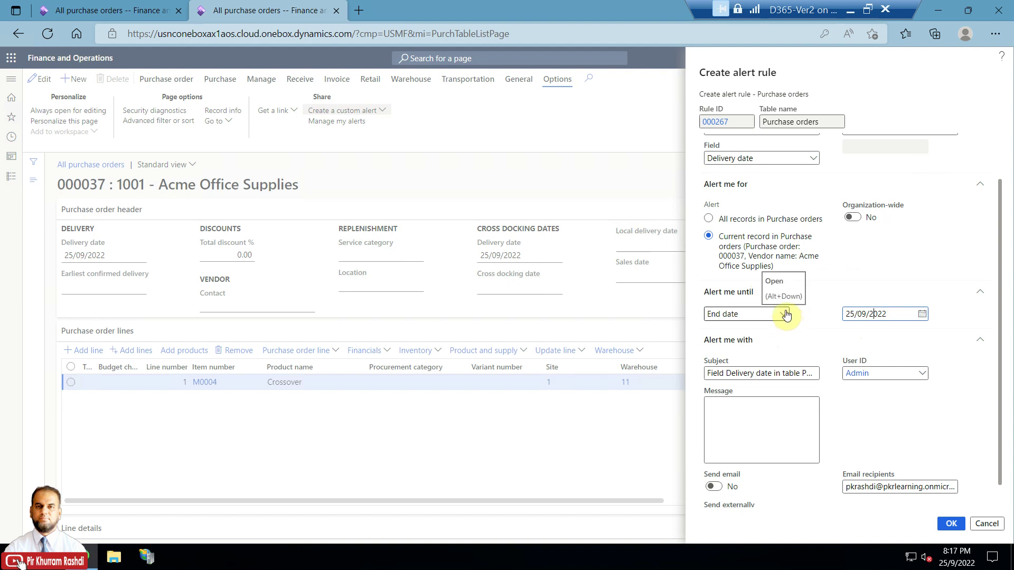
left_click(788, 317)
left_click(759, 328)
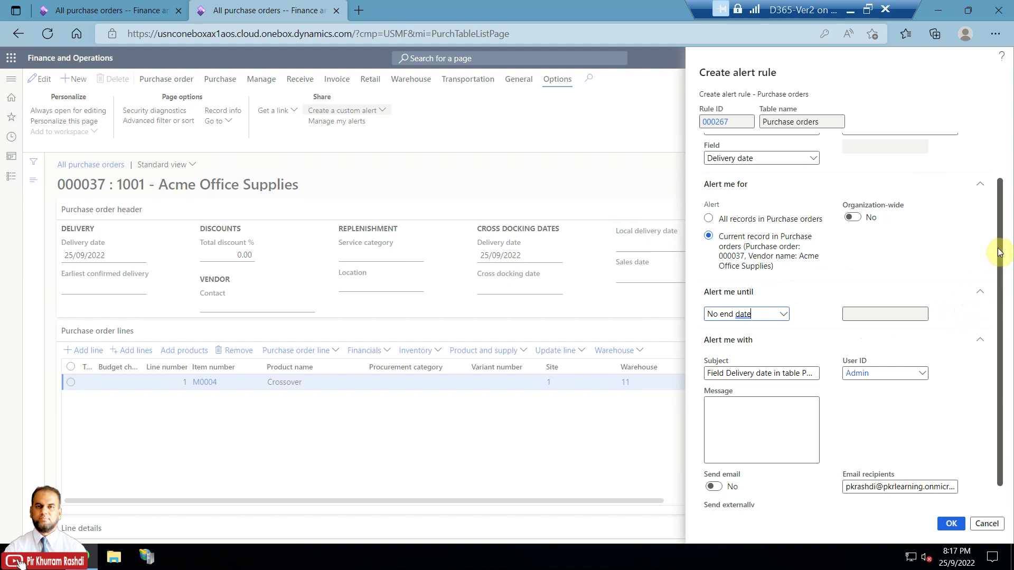
Review the alert's subject text and copy the purchase order reference from the current-record option's description
scroll(1000, 254, "down", 1)
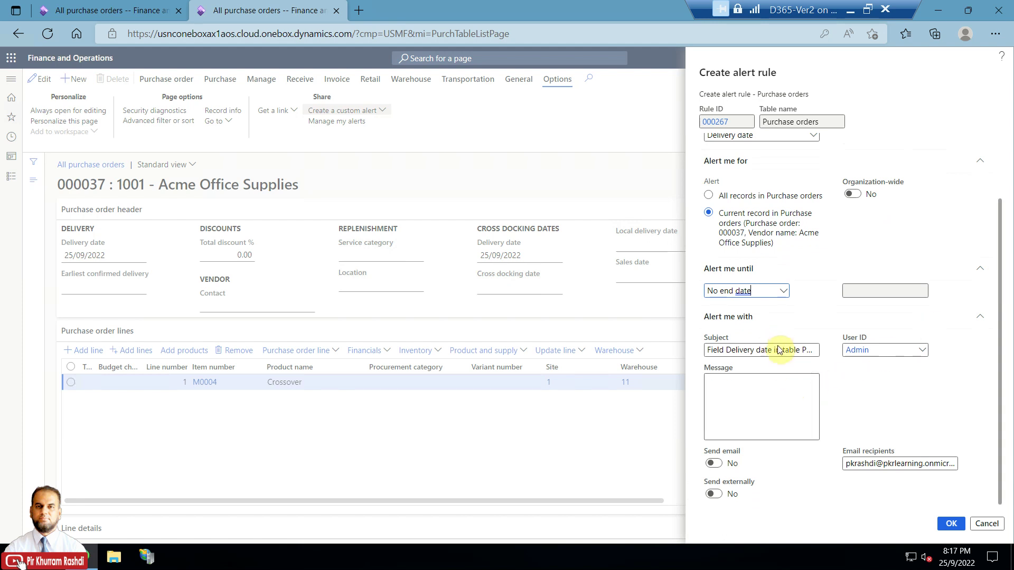
left_click_drag(781, 349, 877, 360)
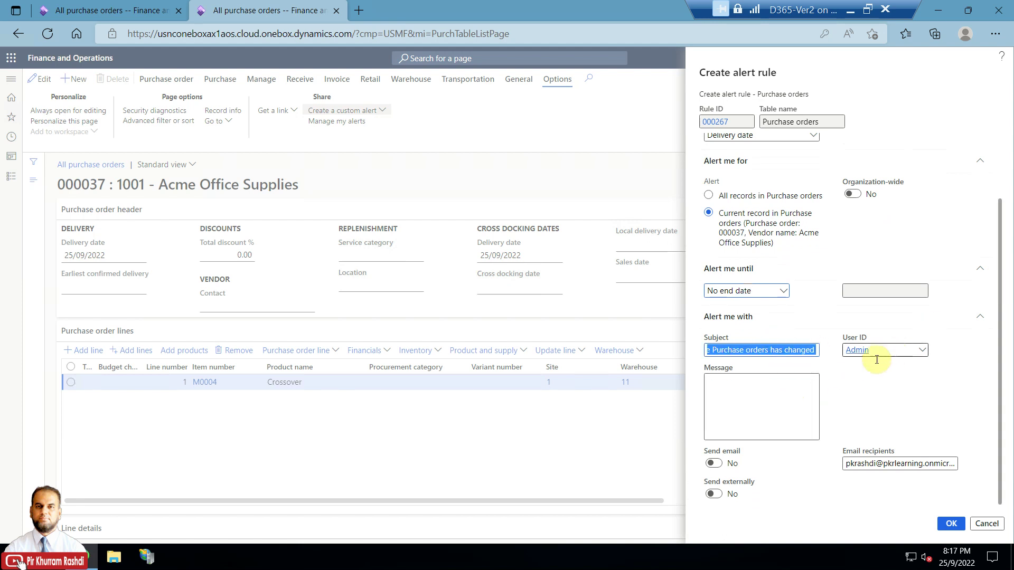
left_click(766, 378)
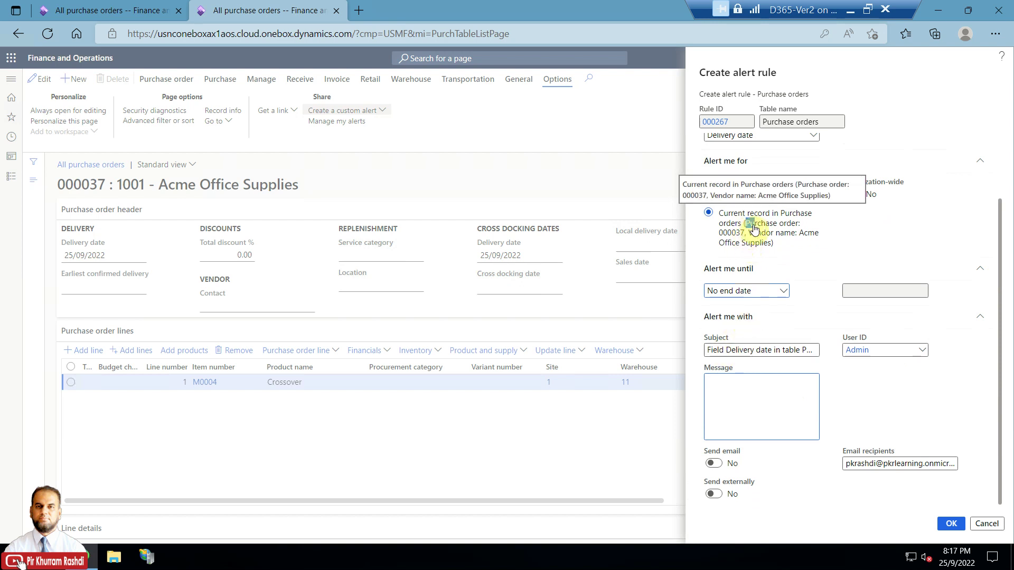
left_click_drag(746, 224, 750, 232)
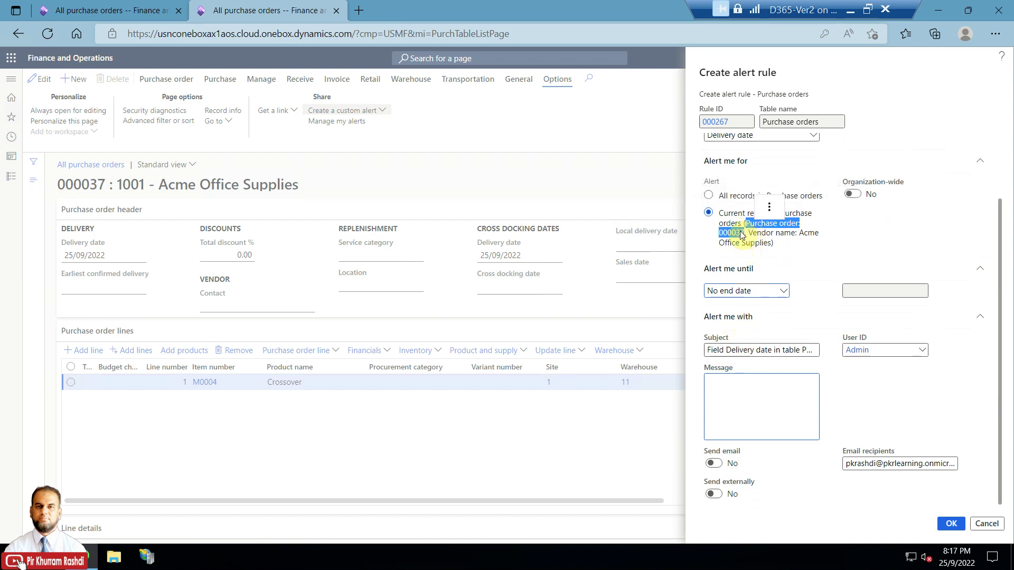
right_click(746, 234)
left_click(736, 236)
Insert the copied purchase order reference in parentheses after "Purchase orders" in the alert's subject
left_click(790, 350)
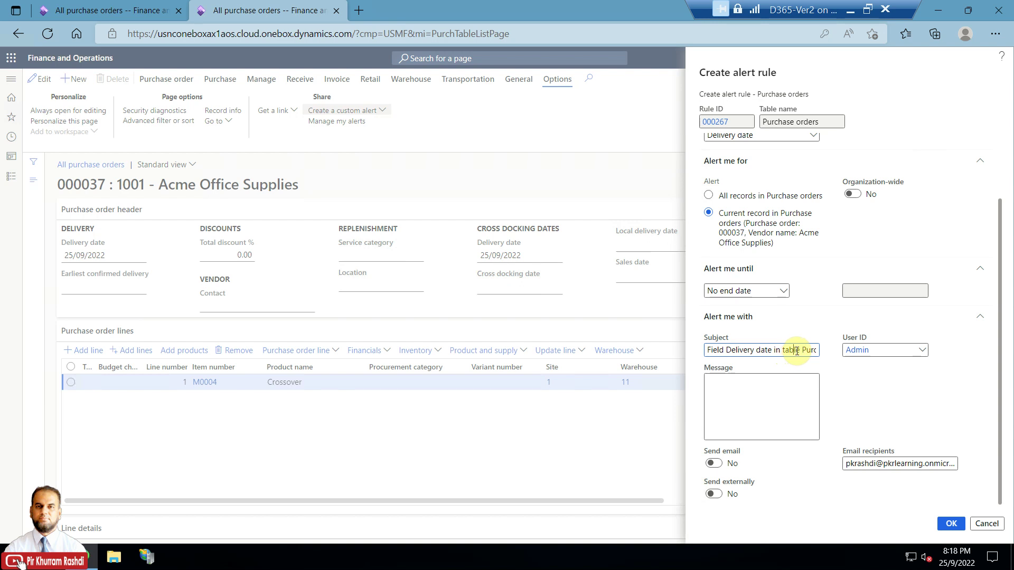
left_click_drag(803, 351, 821, 361)
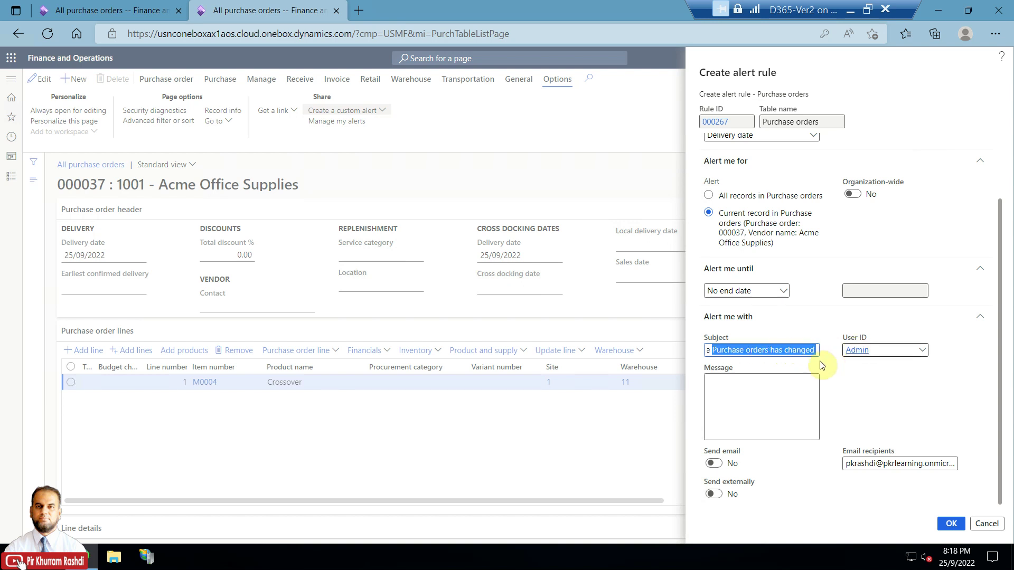
left_click(774, 350)
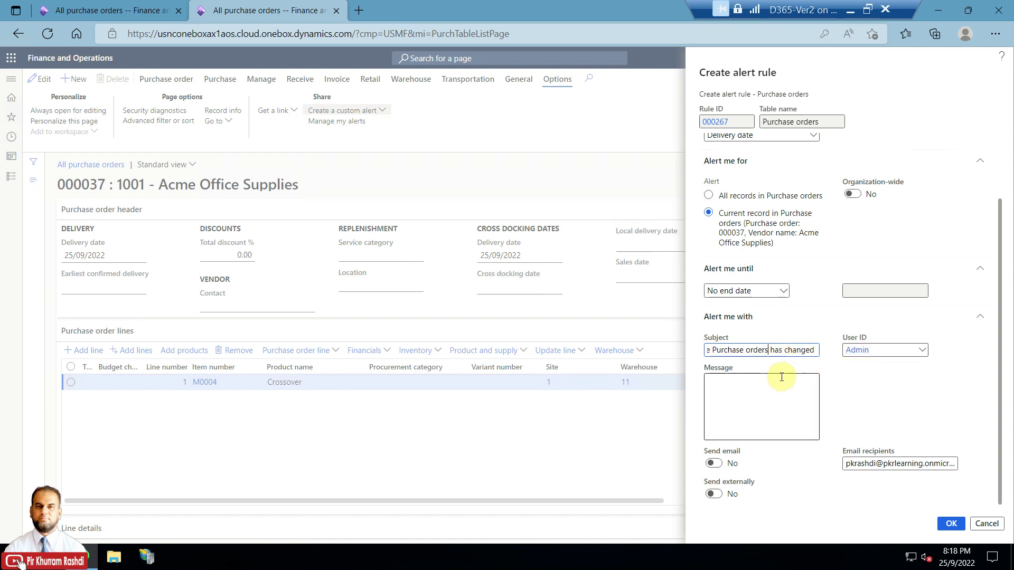
type("(")
key("ctrl+v")
type(")")
left_click(782, 384)
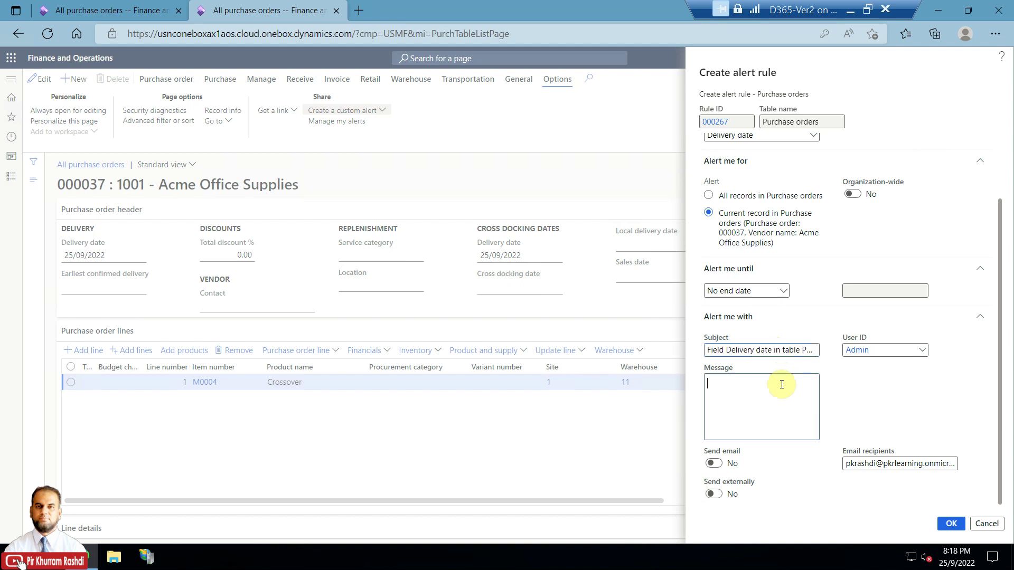
Copy the alert's full subject text into its message
triple_click(703, 352)
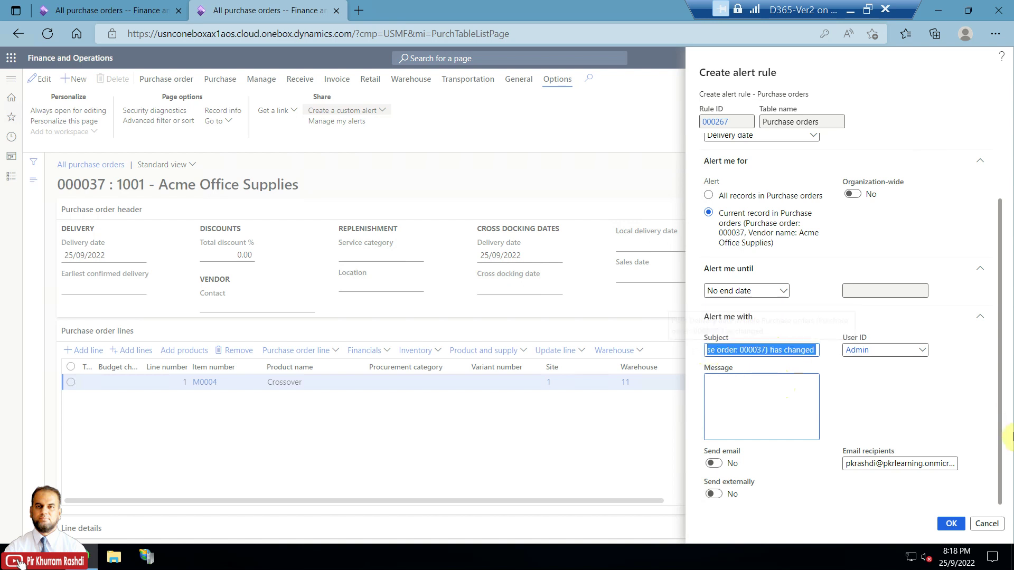
key("ctrl+c")
left_click(743, 415)
key("ctrl+v")
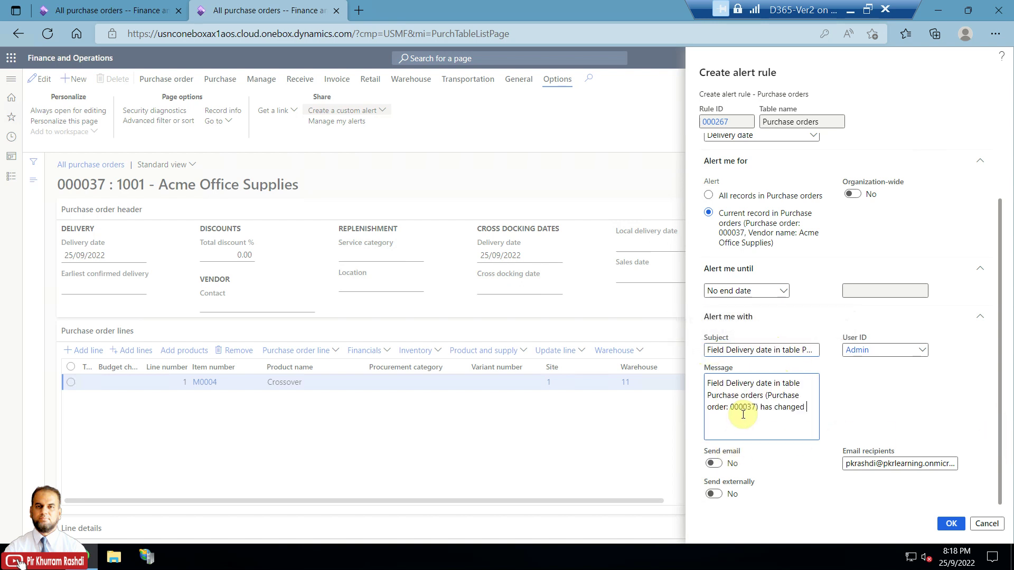
Turn on Send email for the alert, and try Send externally before setting it back to No
left_click(714, 463)
left_click(879, 465)
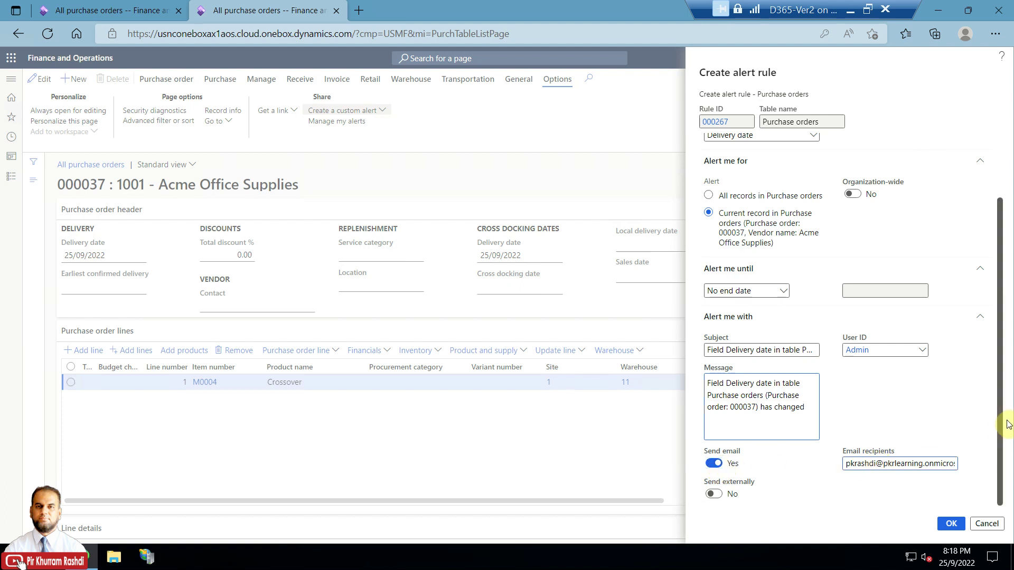
left_click_drag(1003, 415, 1003, 324)
scroll(1001, 343, "down", 3)
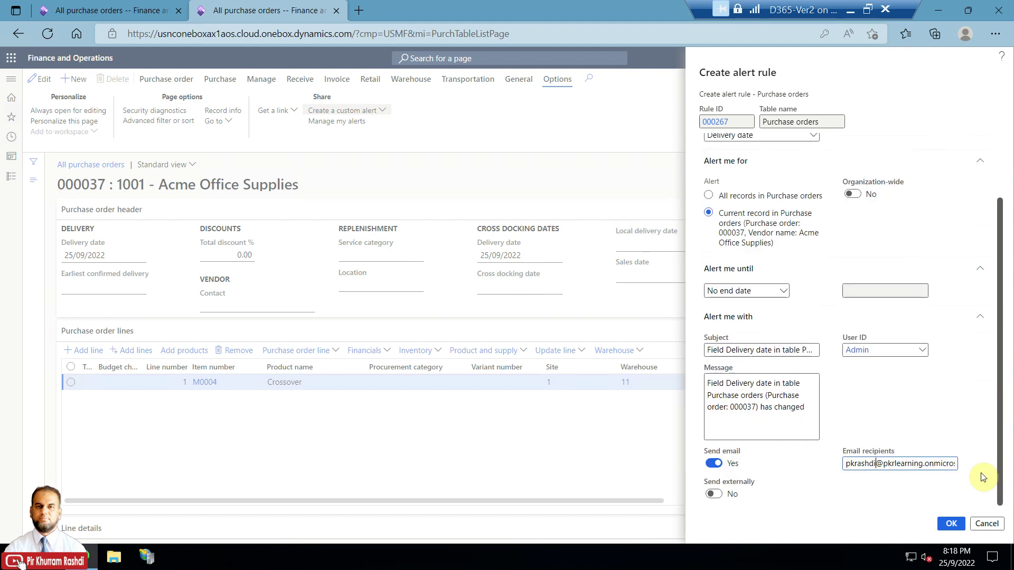
double_click(901, 464)
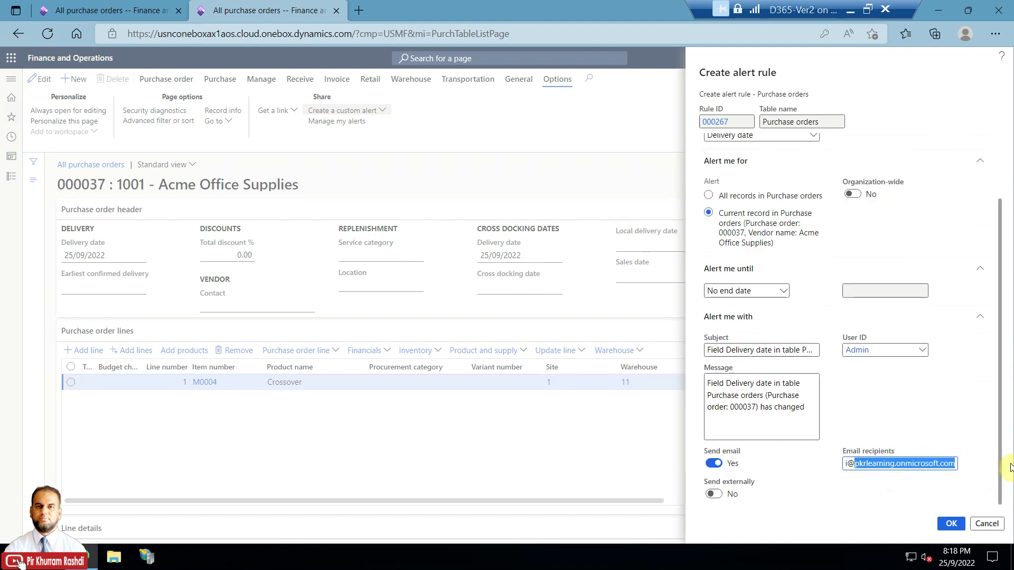
left_click(712, 494)
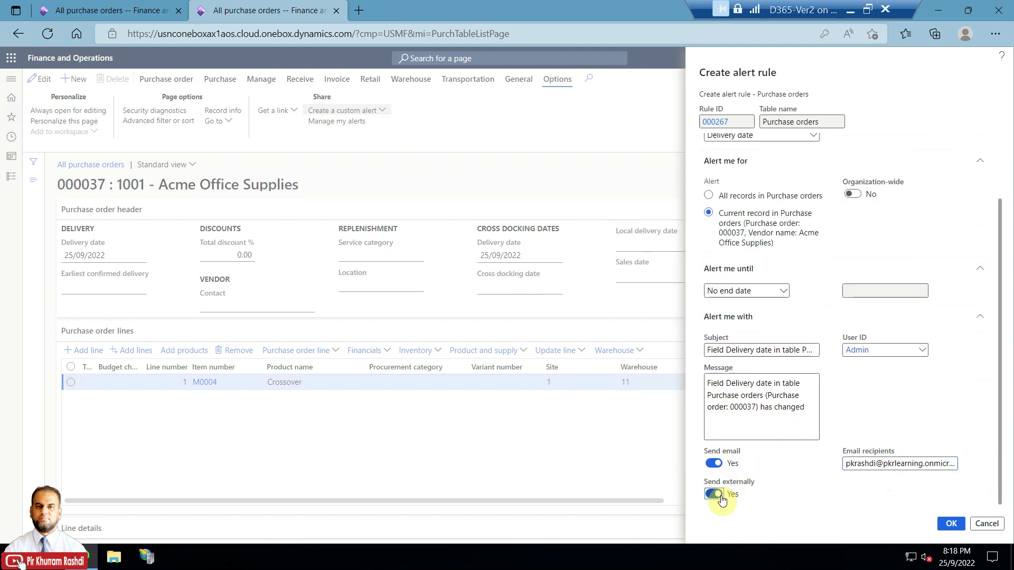
left_click(710, 497)
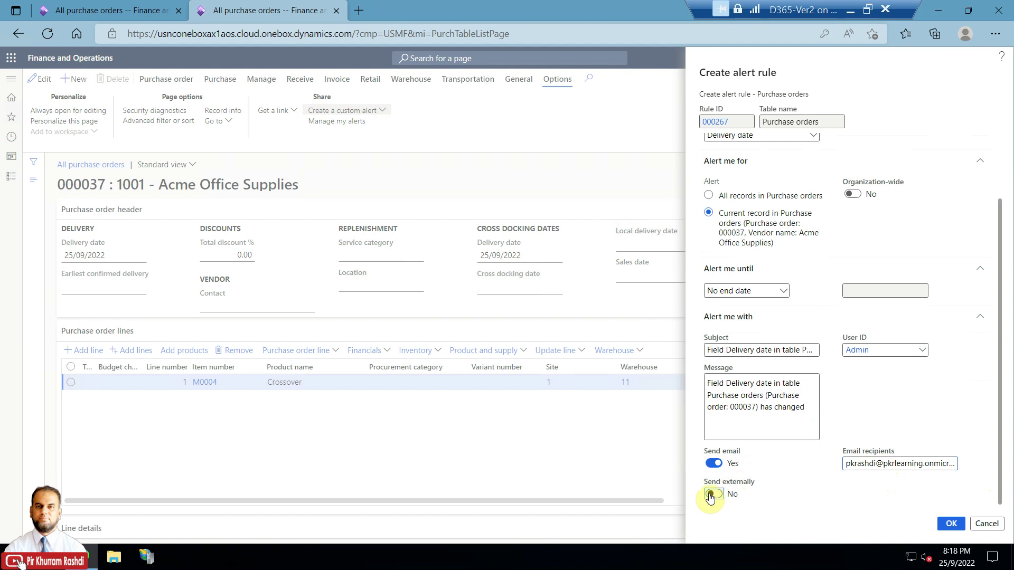
Review the alert rule's settings from event to email recipients and save the rule
left_click(862, 458)
left_click_drag(1003, 361, 1009, 285)
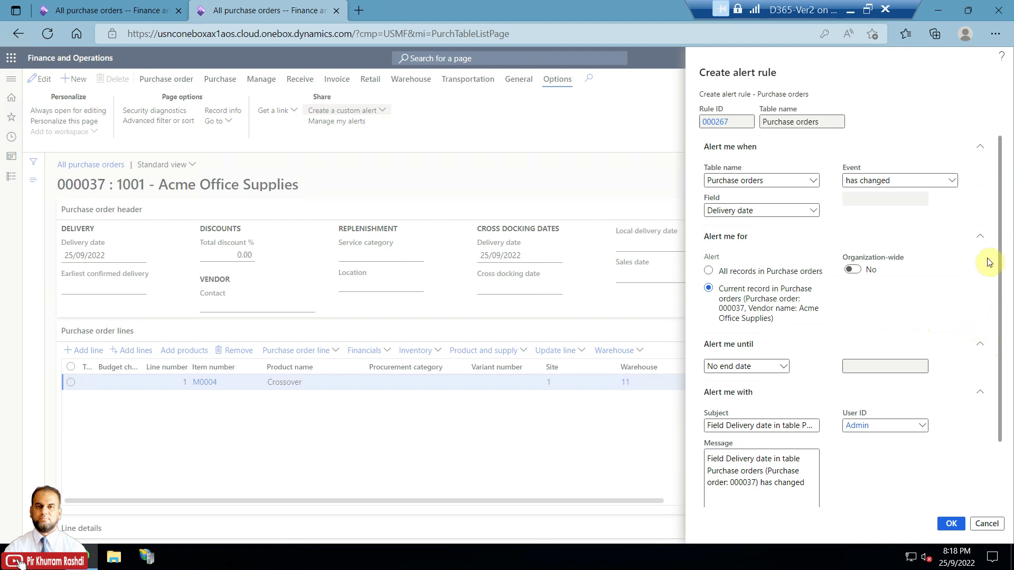
left_click_drag(1002, 244, 1005, 376)
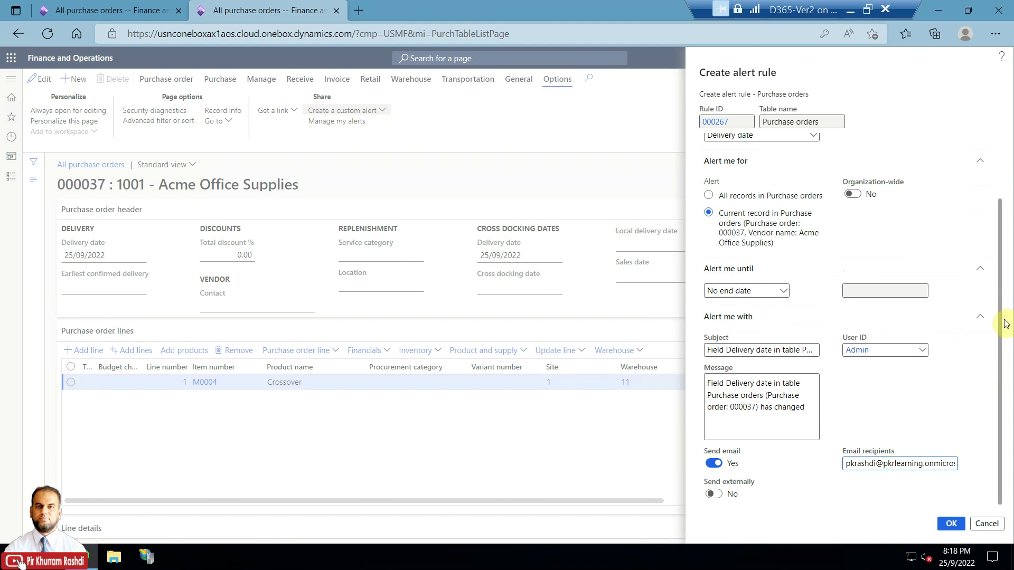
left_click(951, 530)
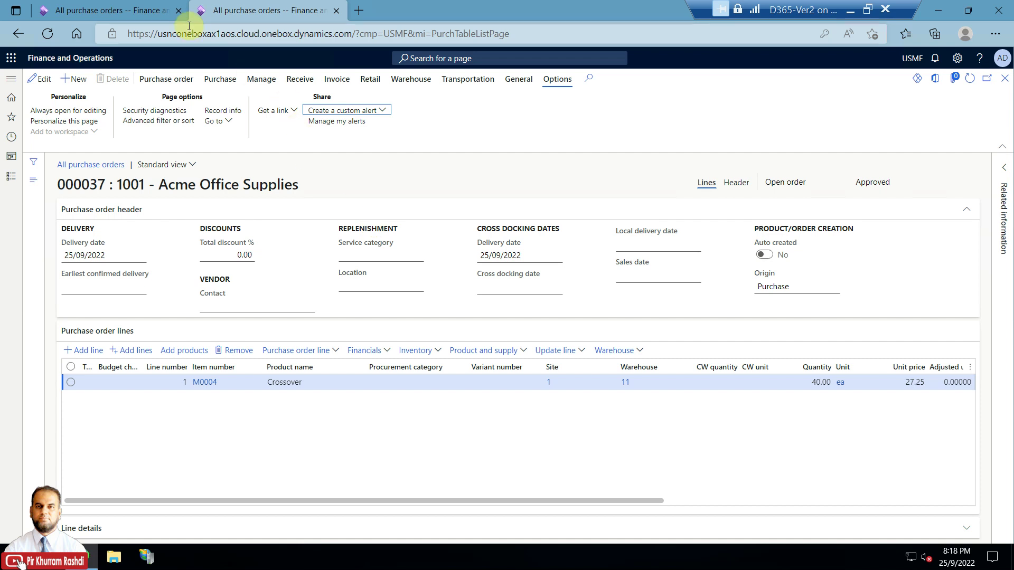
On the first purchase order page, show the alert jobs under System administration's periodic tasks
left_click(132, 8)
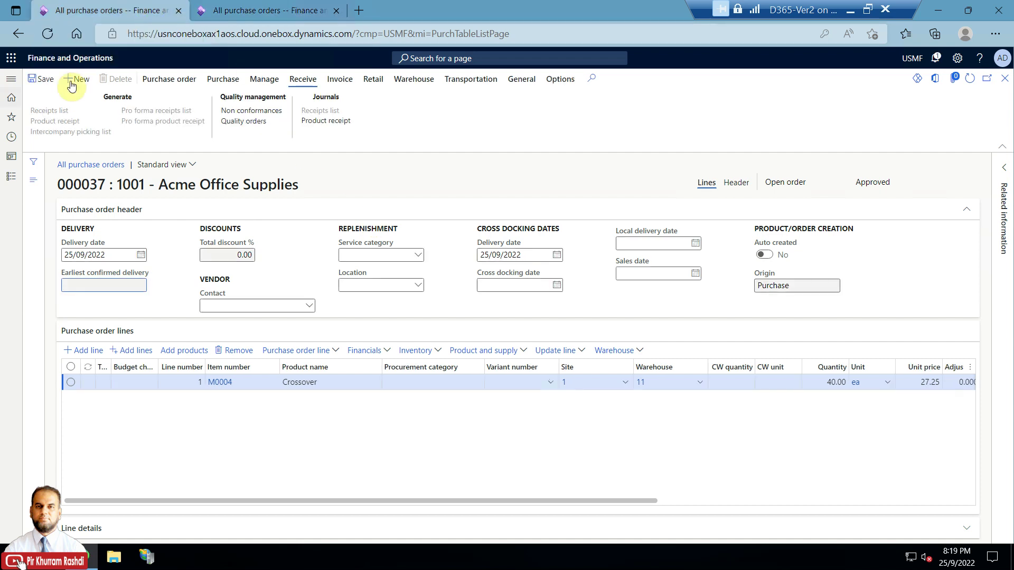
left_click(11, 176)
scroll(65, 285, "down", 5)
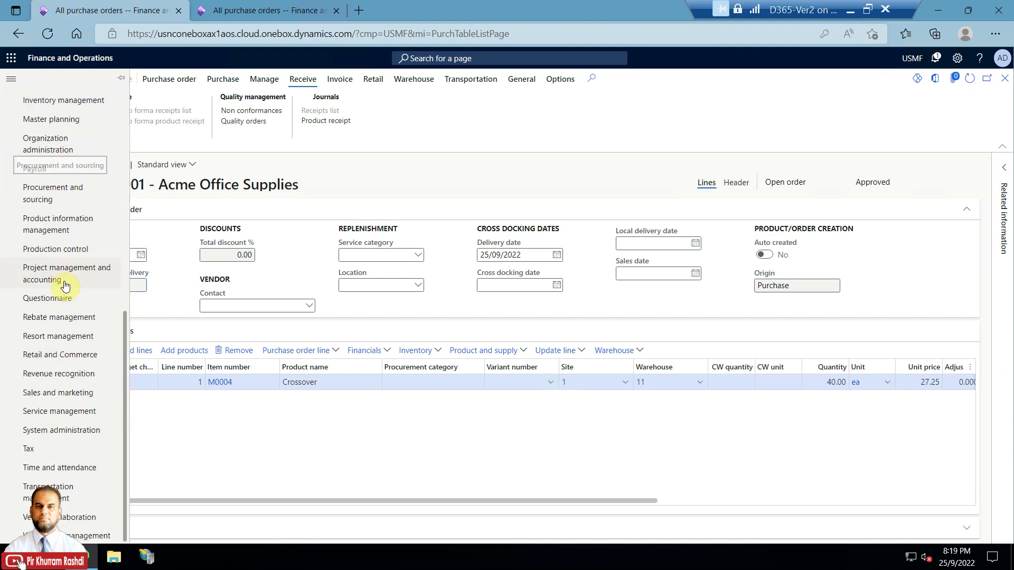
left_click(67, 430)
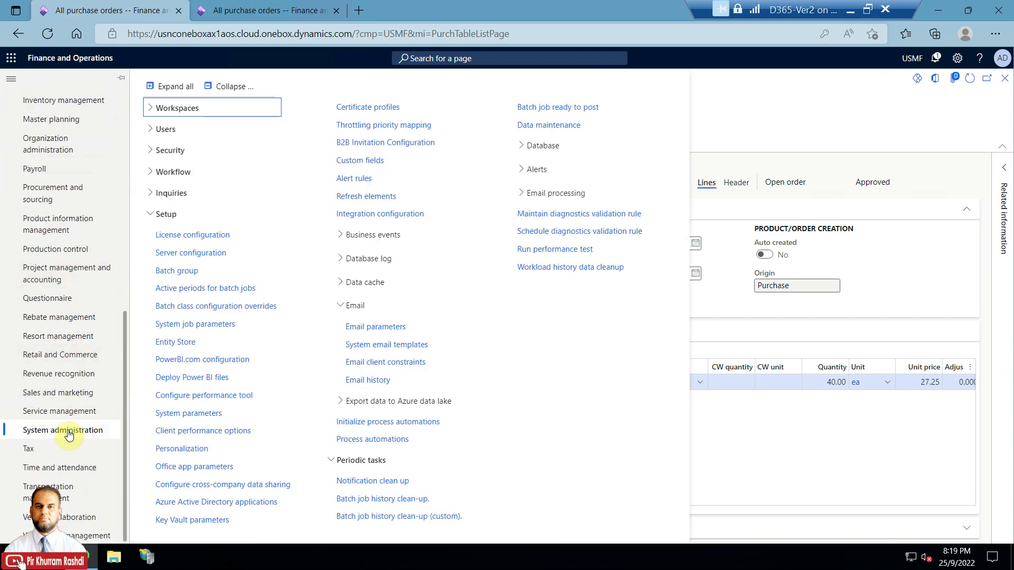
left_click(228, 89)
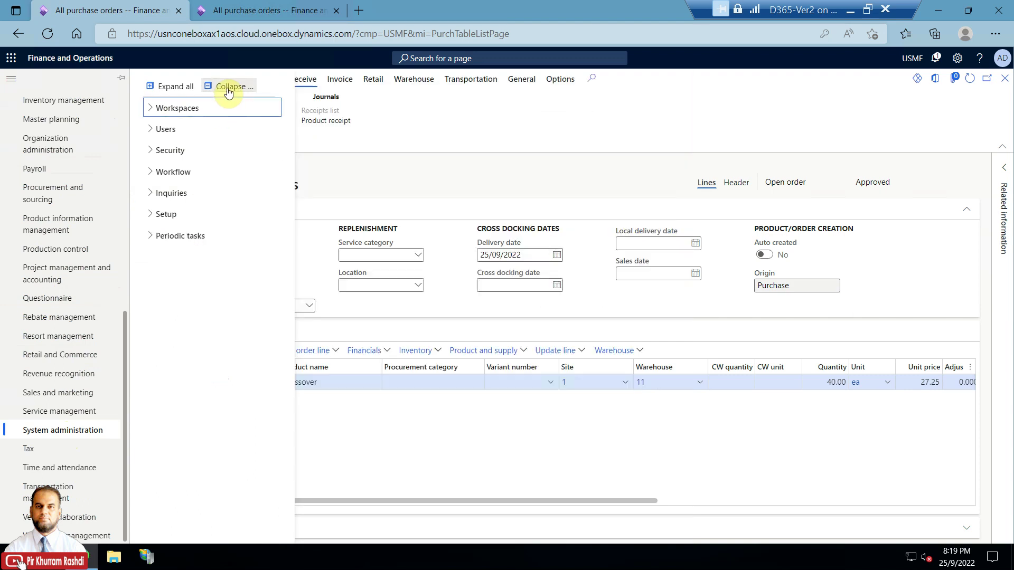
left_click(197, 237)
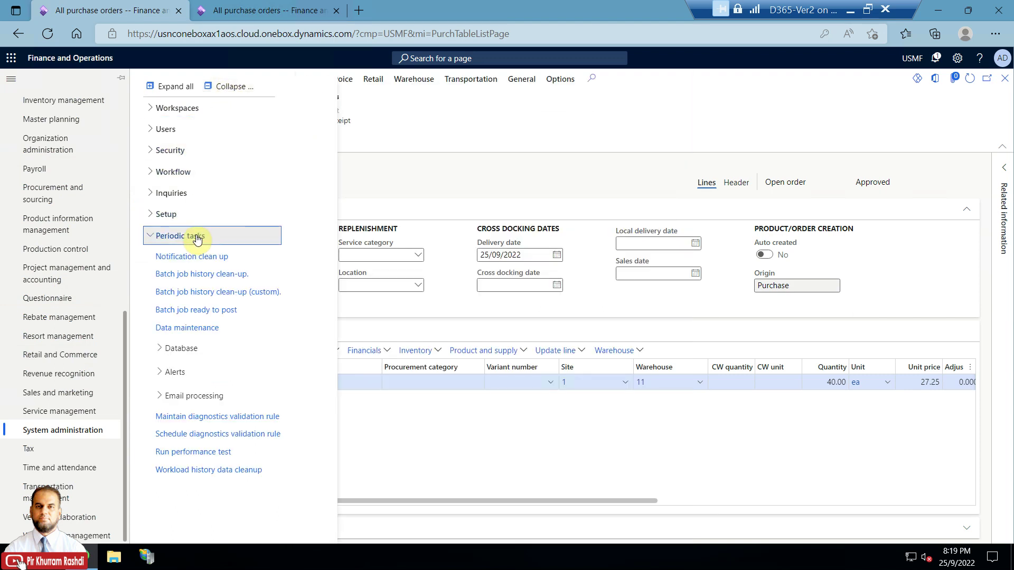
left_click(195, 373)
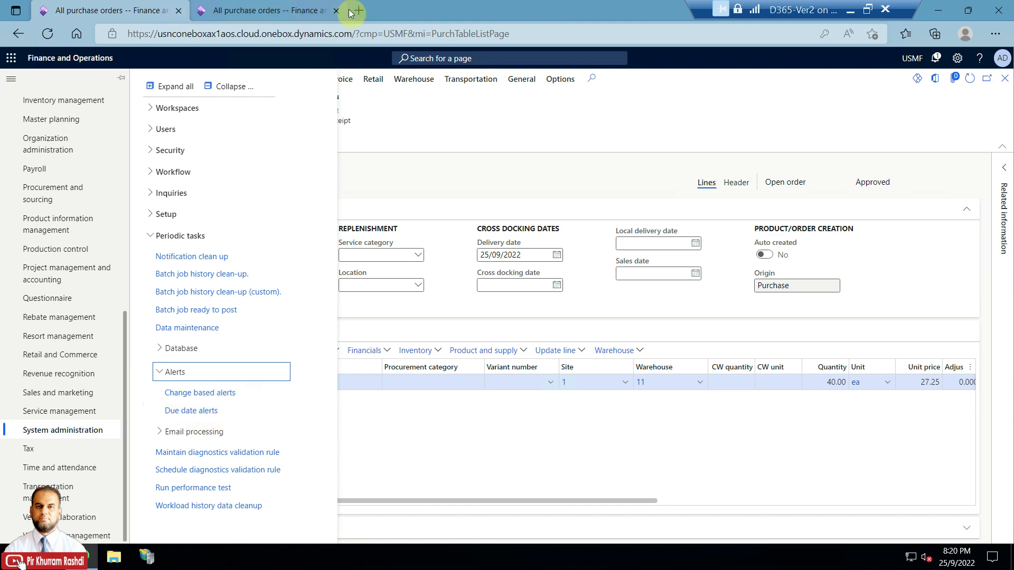
Duplicate the first purchase orders page in a new browser tab
right_click(143, 15)
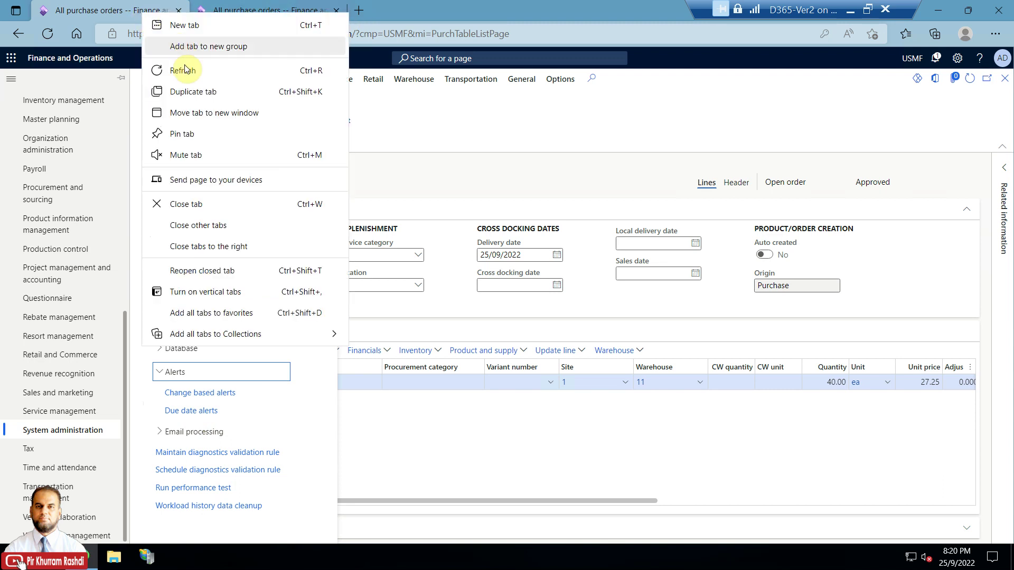
left_click(186, 92)
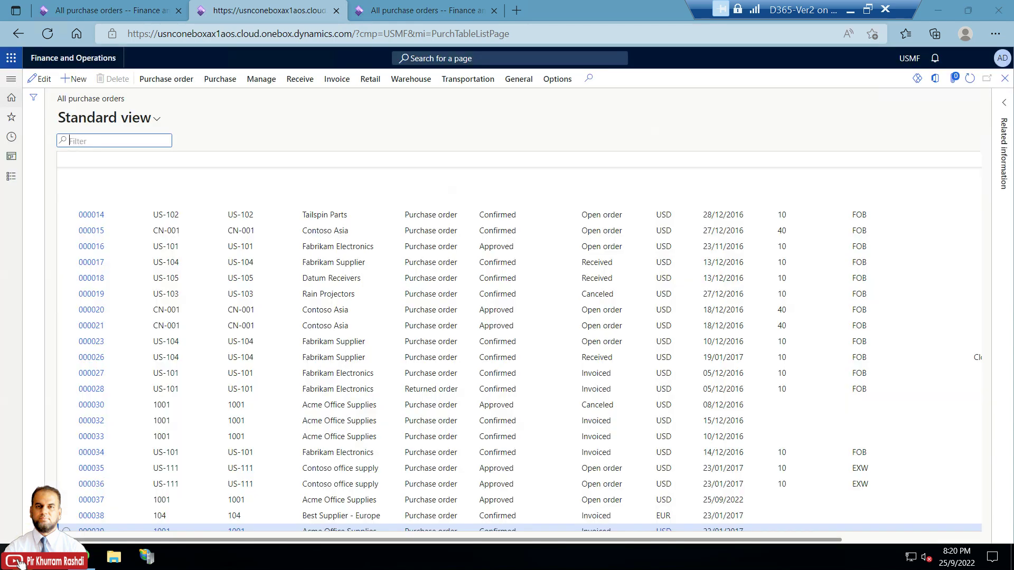
Switch to Windows Services, check the status of the Microsoft Dynamics 365 Unified Operations: Batch Management Service, and minimize the console
right_click(19, 564)
key("r")
left_click(100, 516)
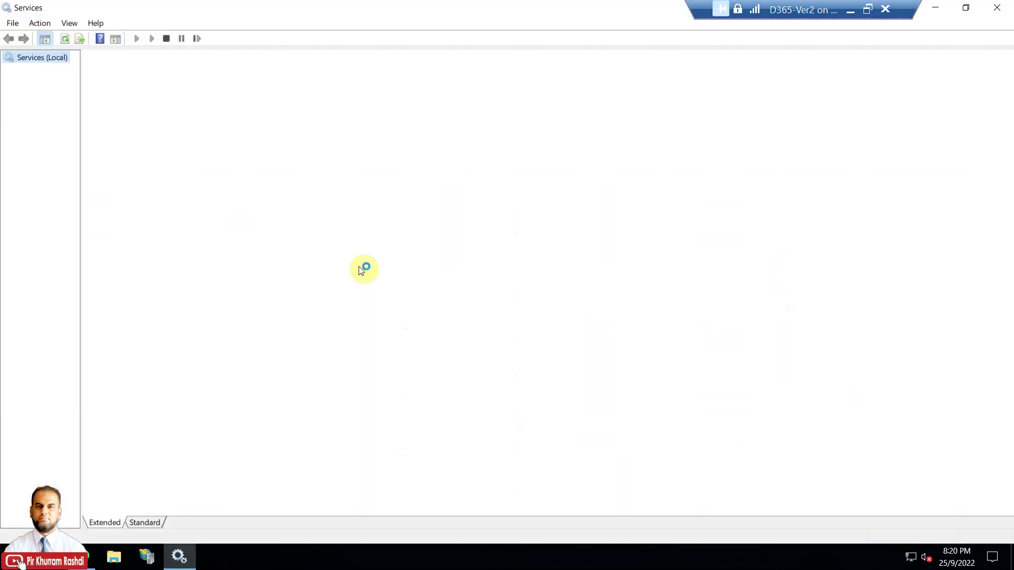
left_click(359, 266)
key("m")
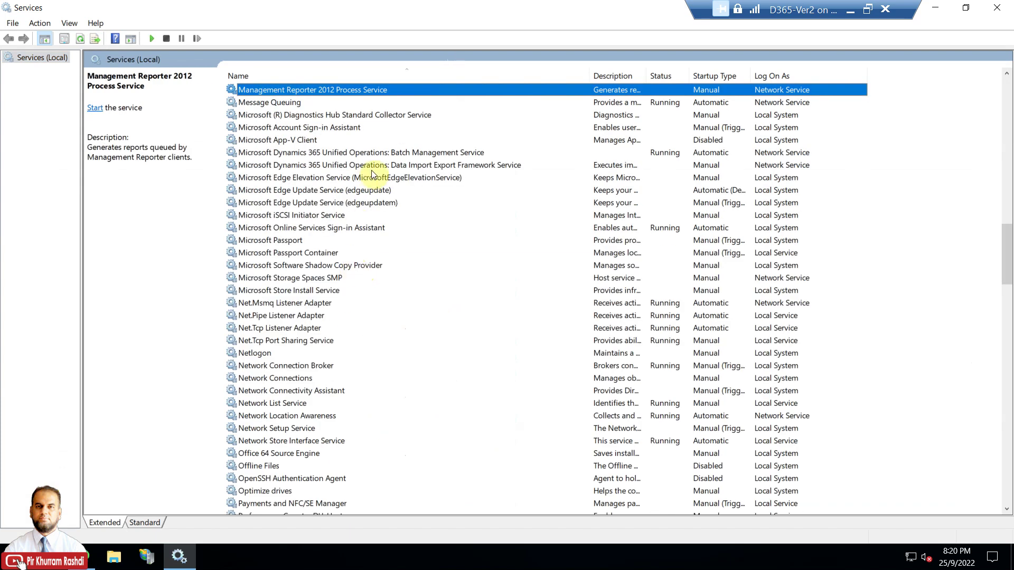
left_click(378, 153)
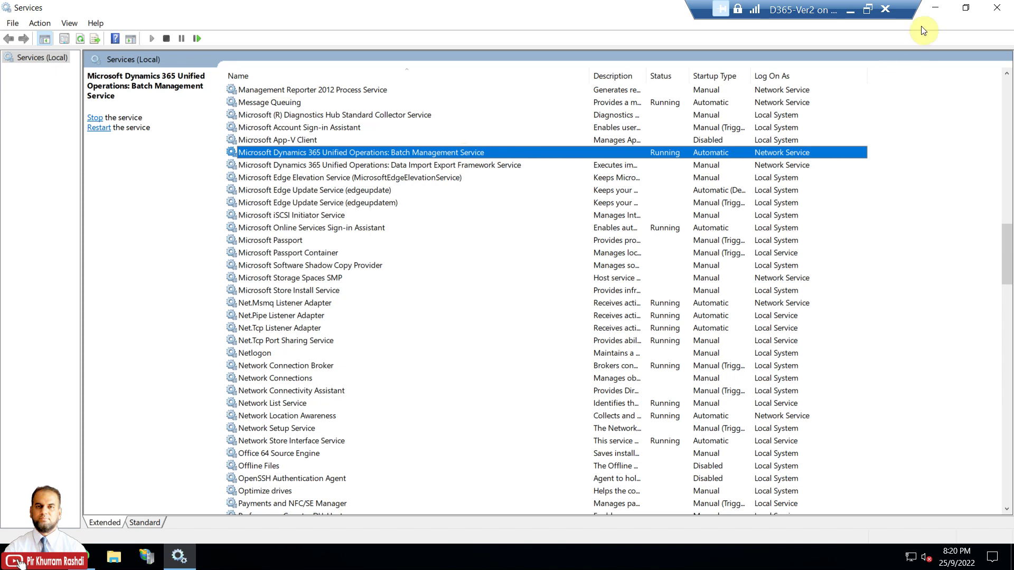
left_click(934, 7)
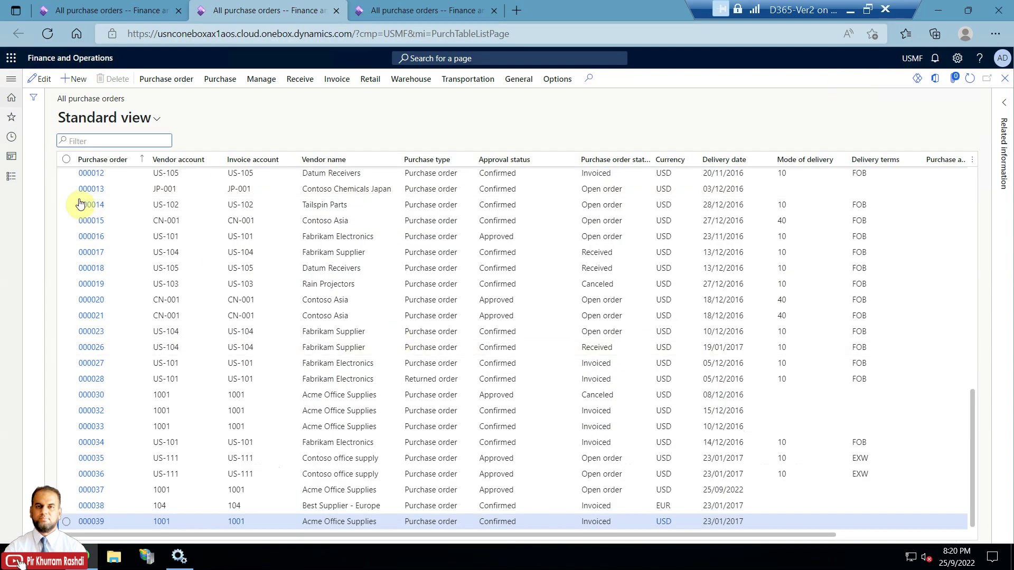
In the duplicated page, open the Batch jobs list from the System administration inquiries
left_click(11, 176)
scroll(90, 412, "down", 6)
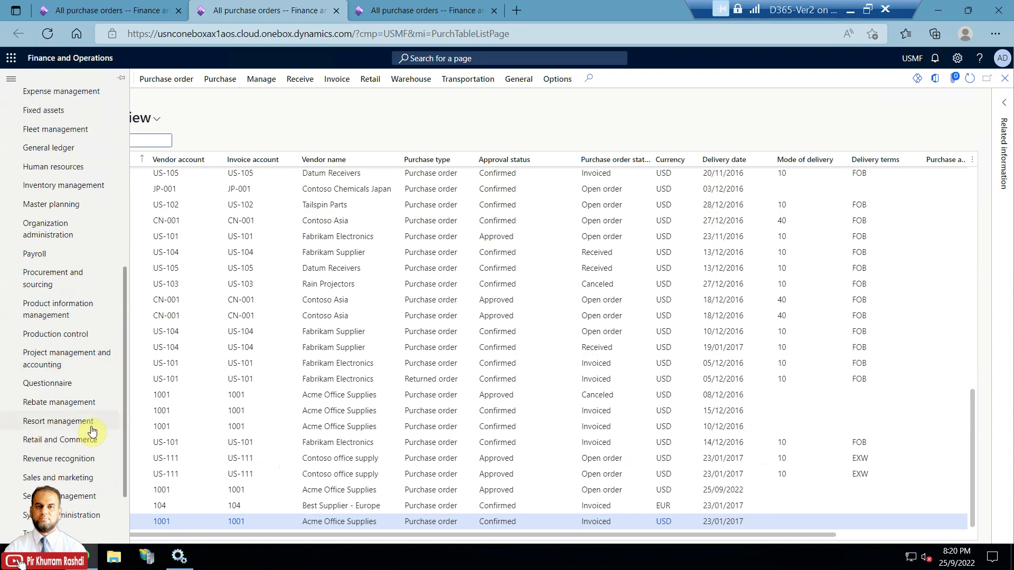
left_click(79, 517)
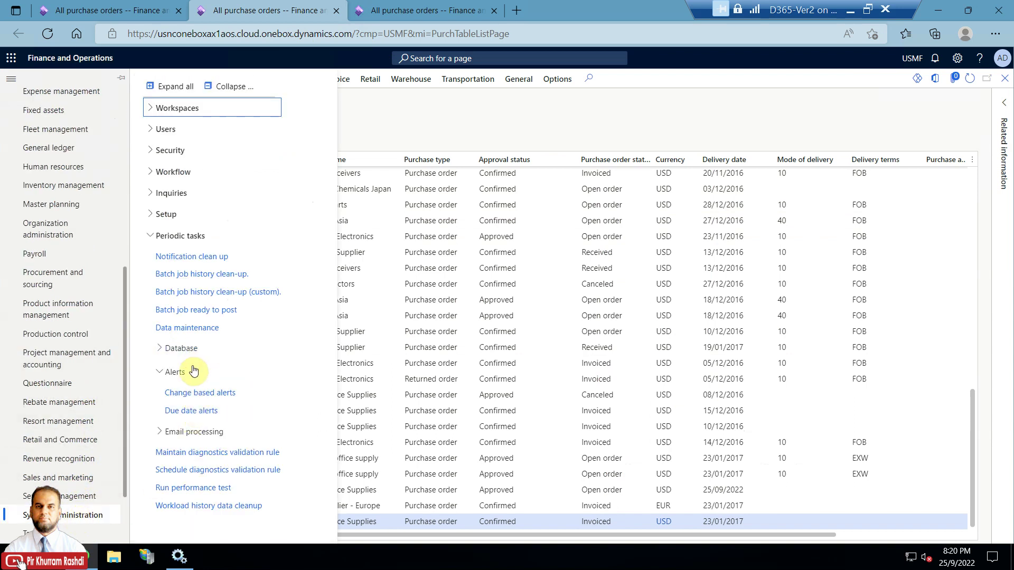
left_click(189, 197)
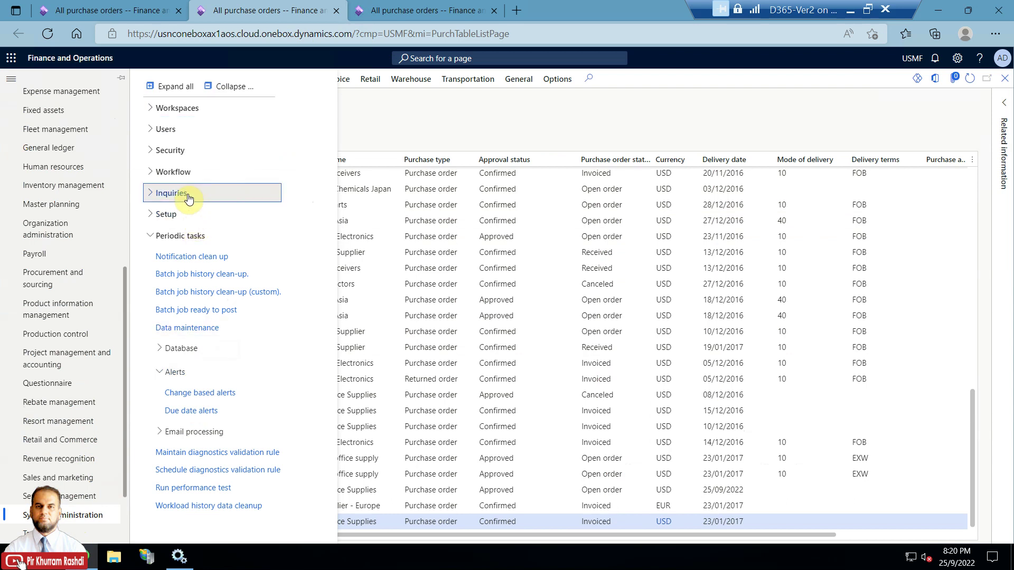
left_click(197, 270)
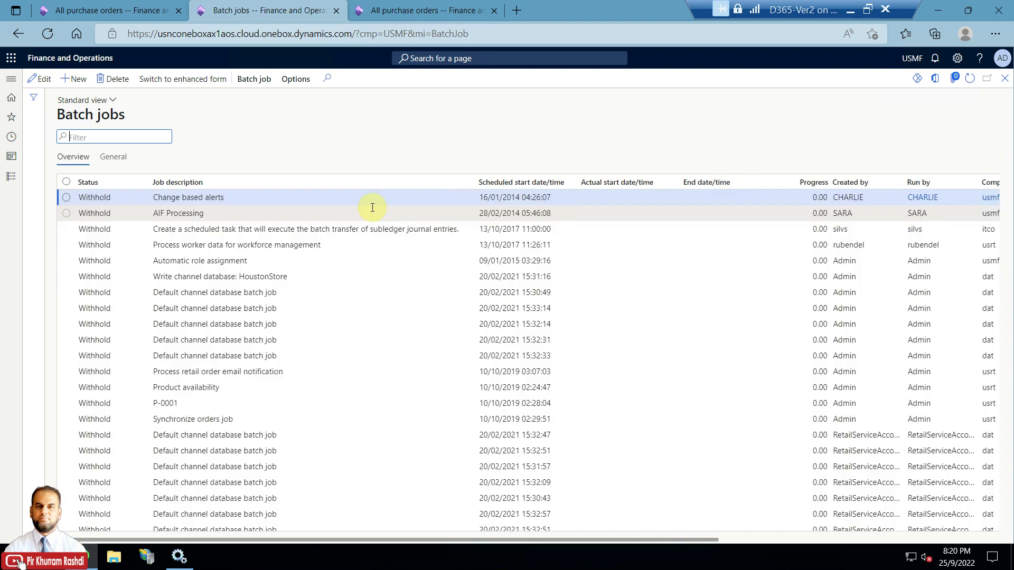
Filter the batch jobs to descriptions containing "alerts" and change the Change based alerts job's status to Waiting
left_click(471, 182)
type("alerts")
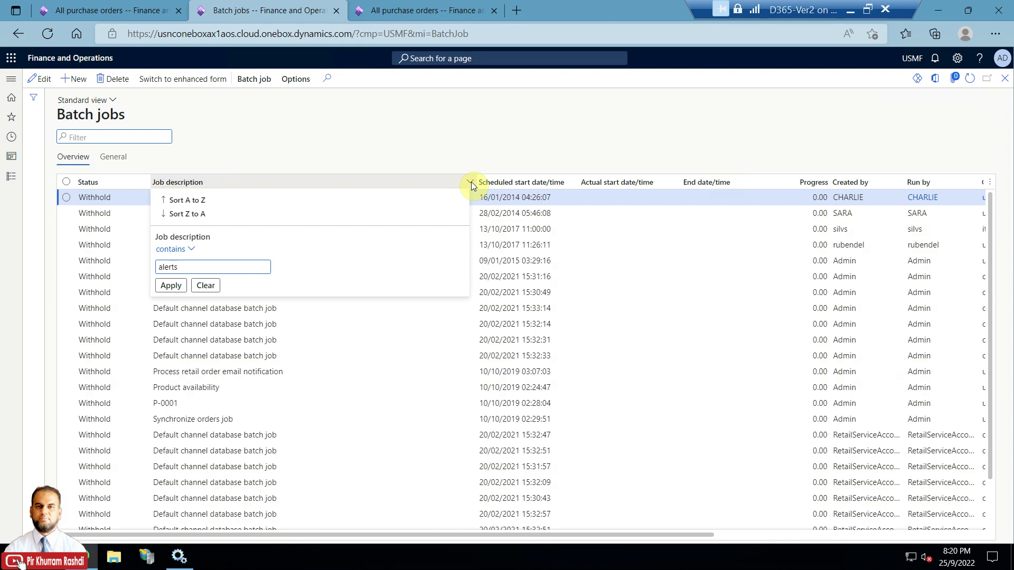
key("Return")
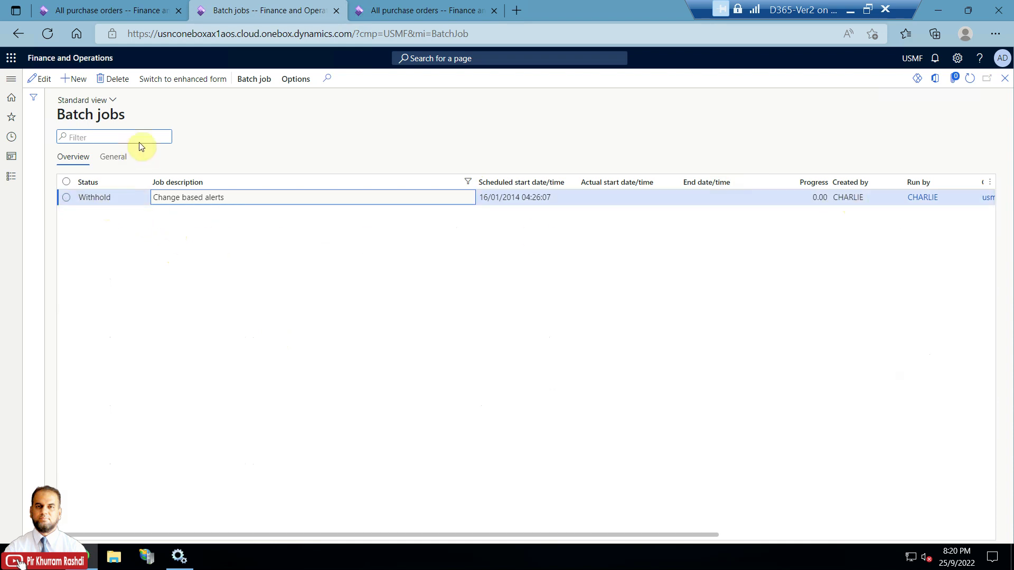
left_click(263, 82)
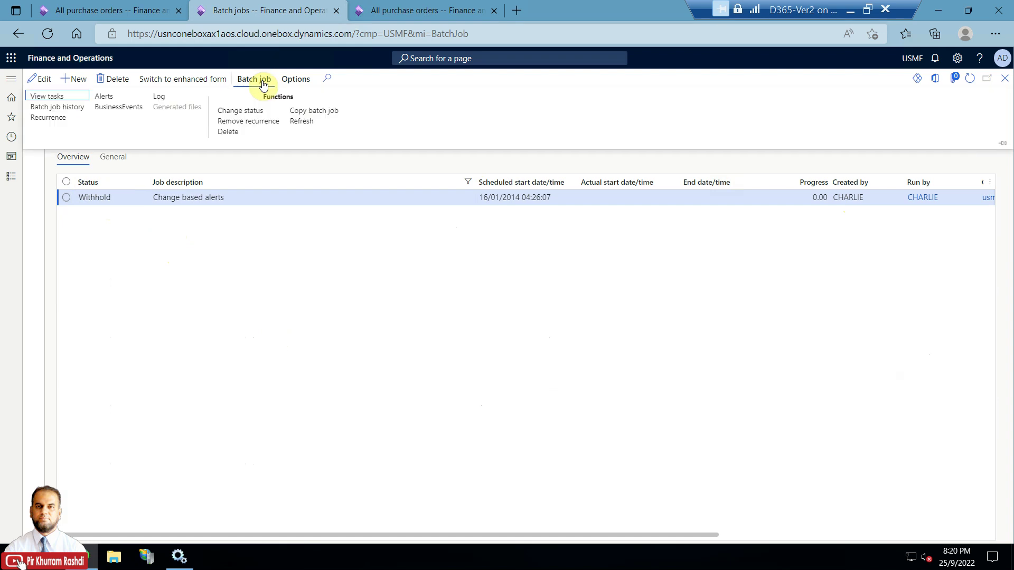
left_click(244, 111)
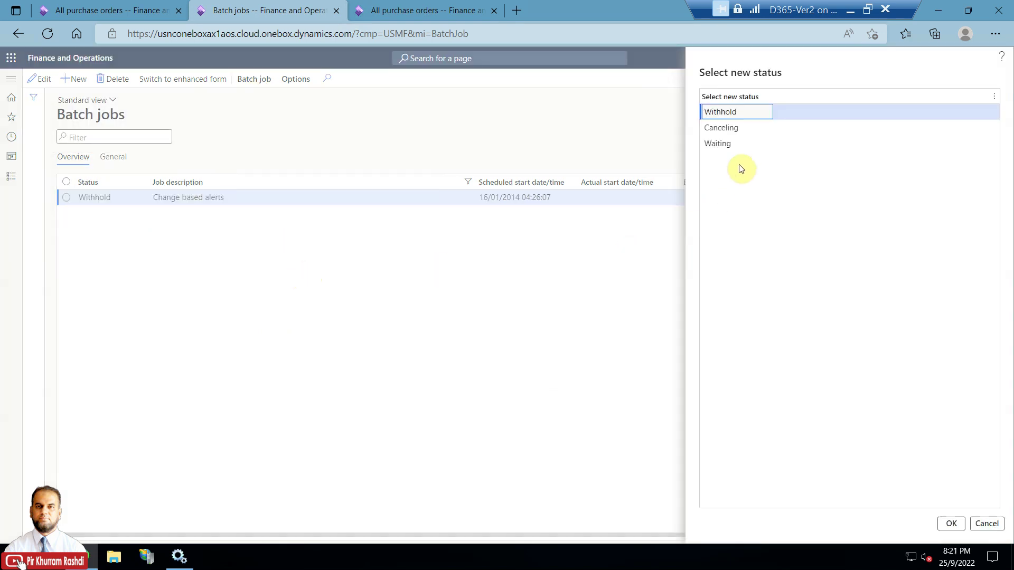
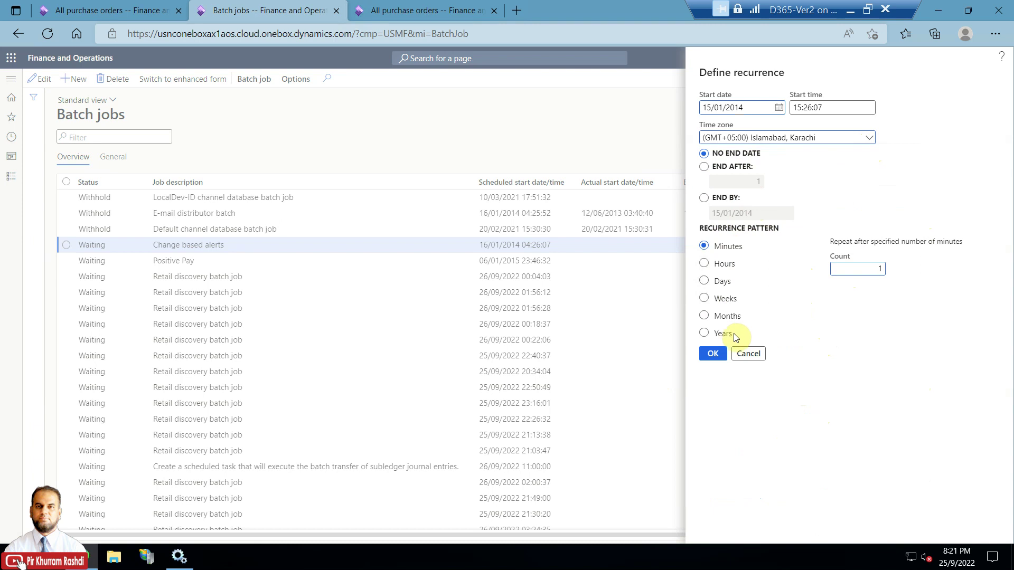
Set the recurrence start date of the Change based alerts job to 25/09/2022 and save the recurrence
left_click(750, 107)
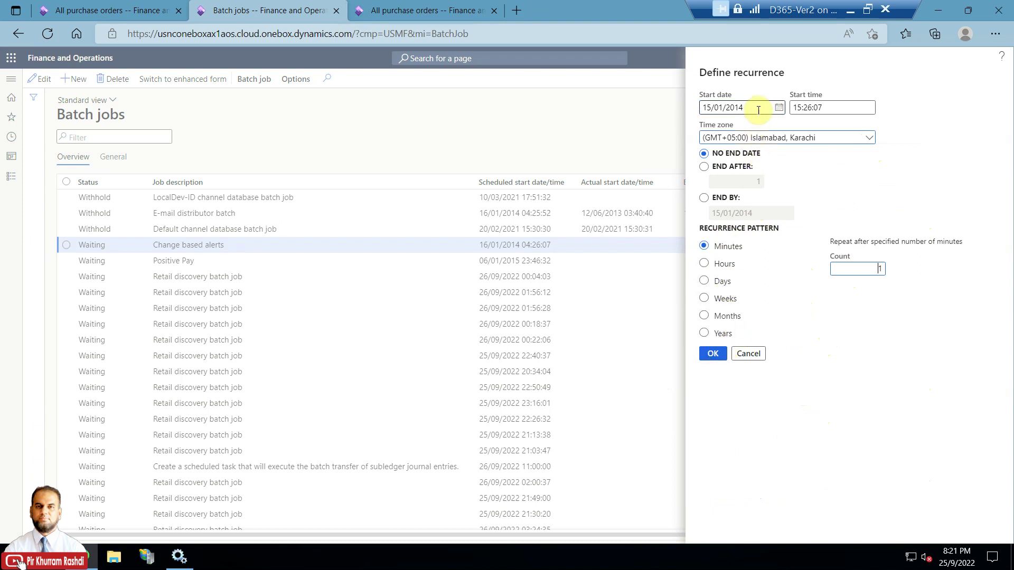
type("t")
key("Tab")
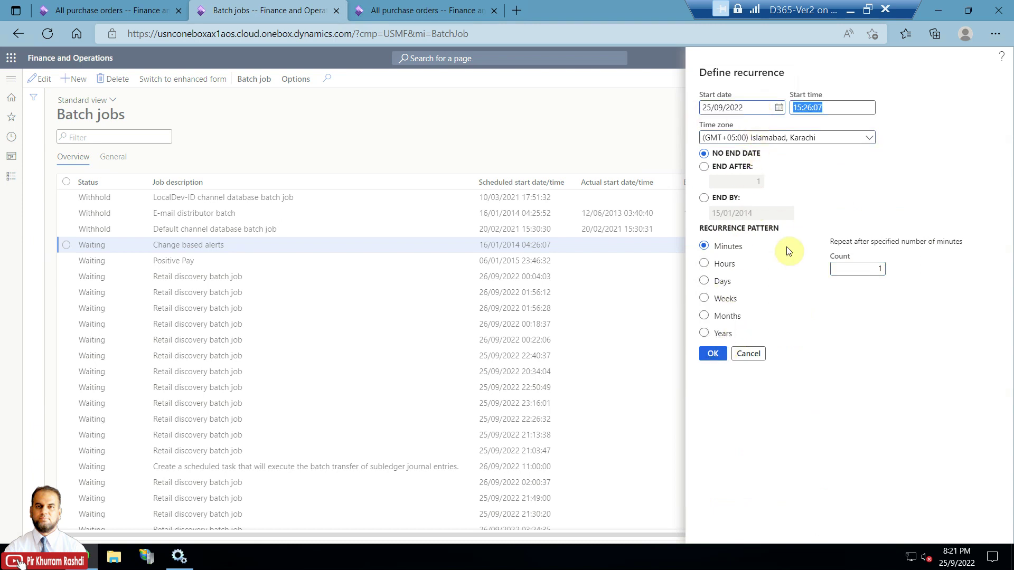
left_click(838, 106)
left_click(713, 353)
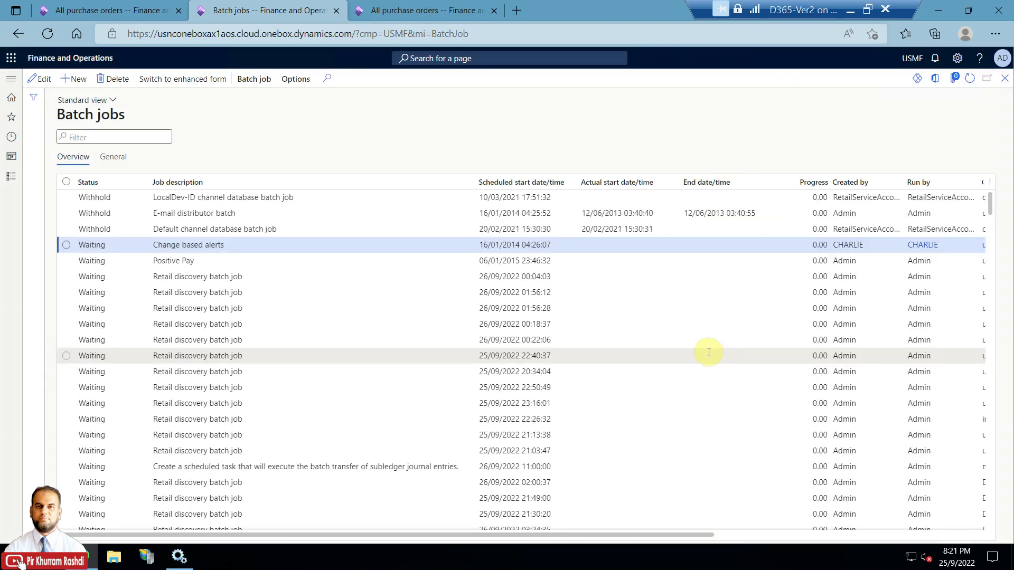
Filter the batch jobs list by job description for "alerts" again
left_click(429, 252)
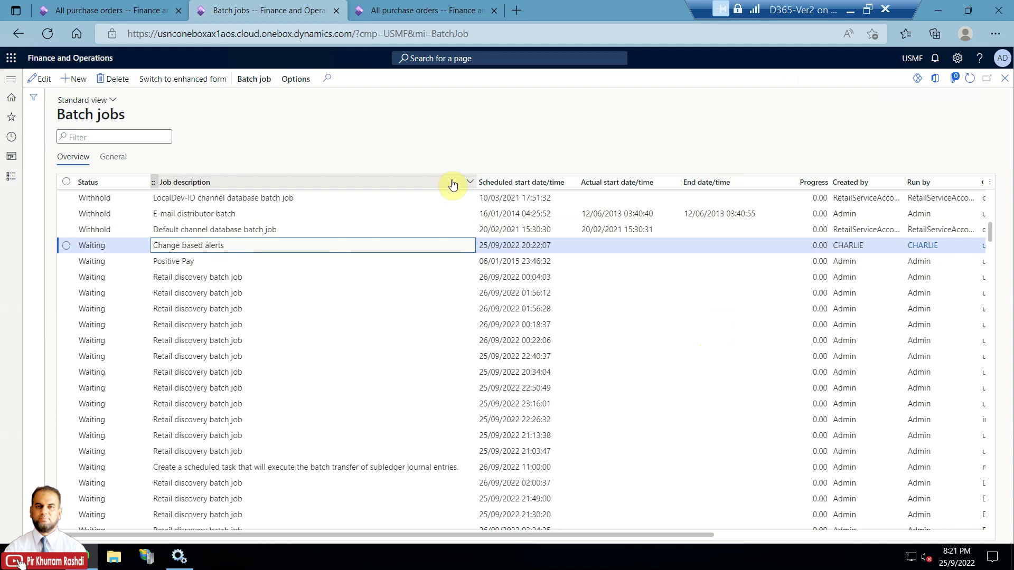
left_click(469, 185)
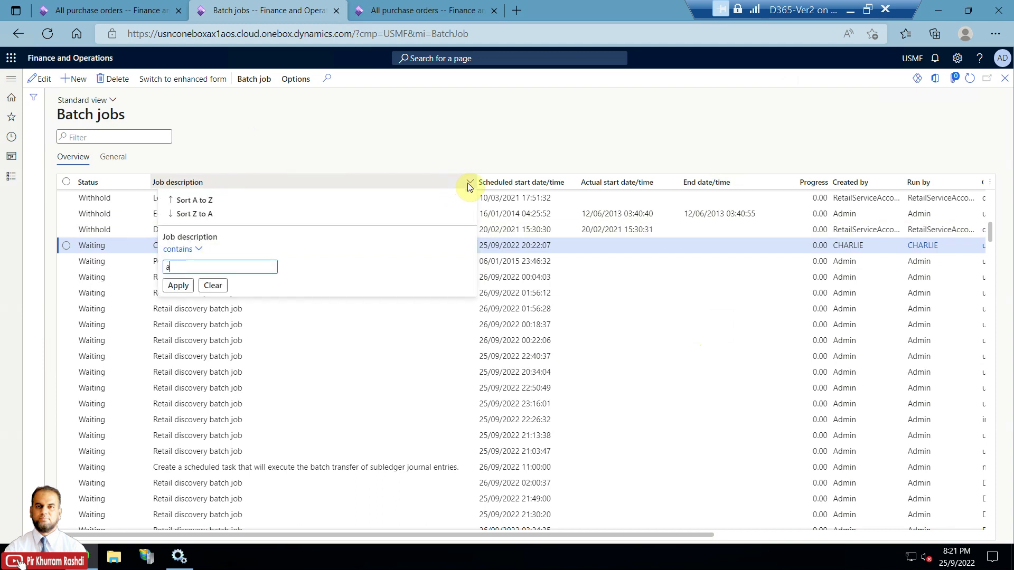
type("s")
key("Return")
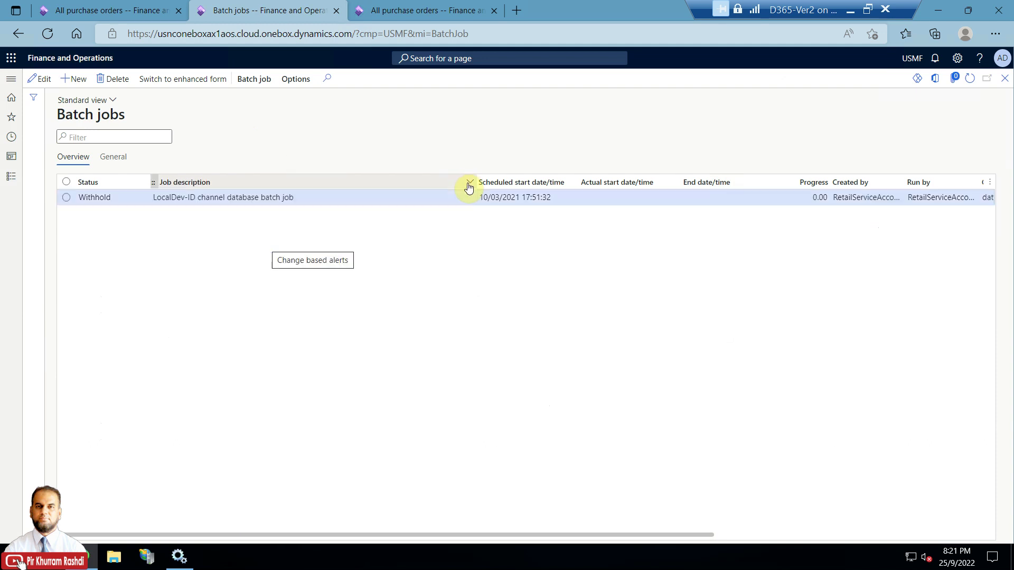
From the alerts periodic tasks, schedule the Due date alerts batch job to repeat every 1 minute with no end date
left_click(156, 4)
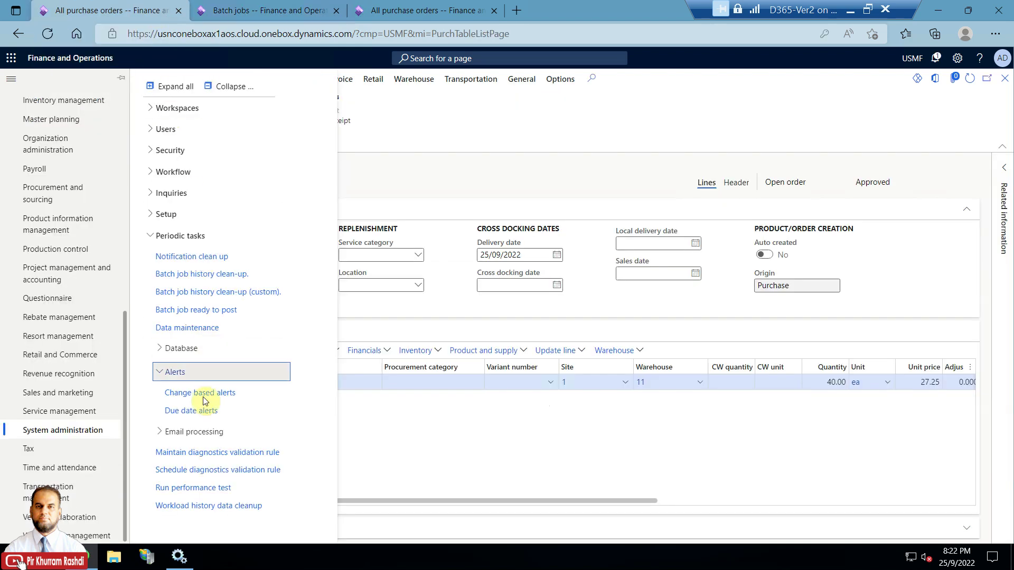
left_click(202, 416)
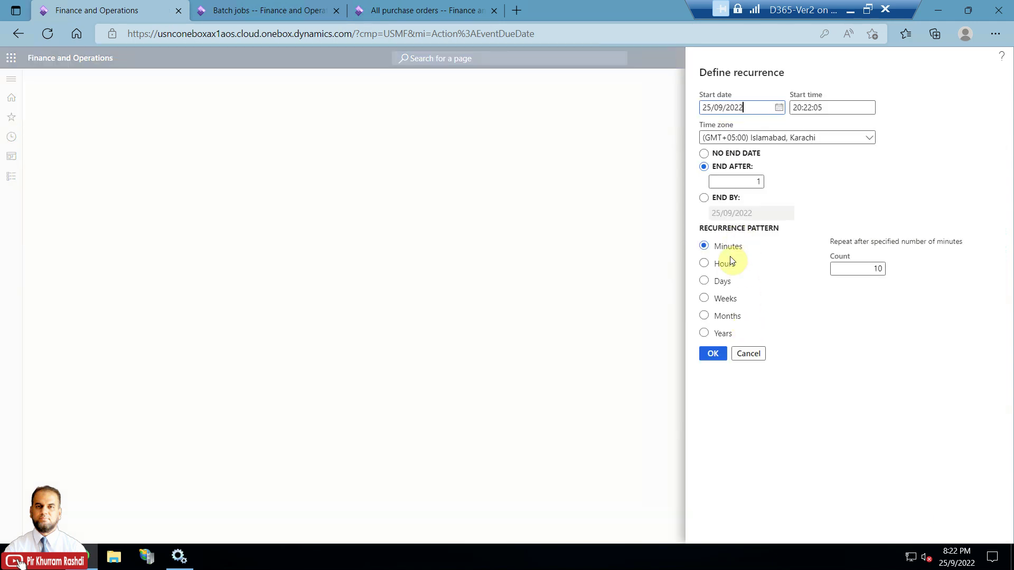
left_click(734, 153)
double_click(876, 269)
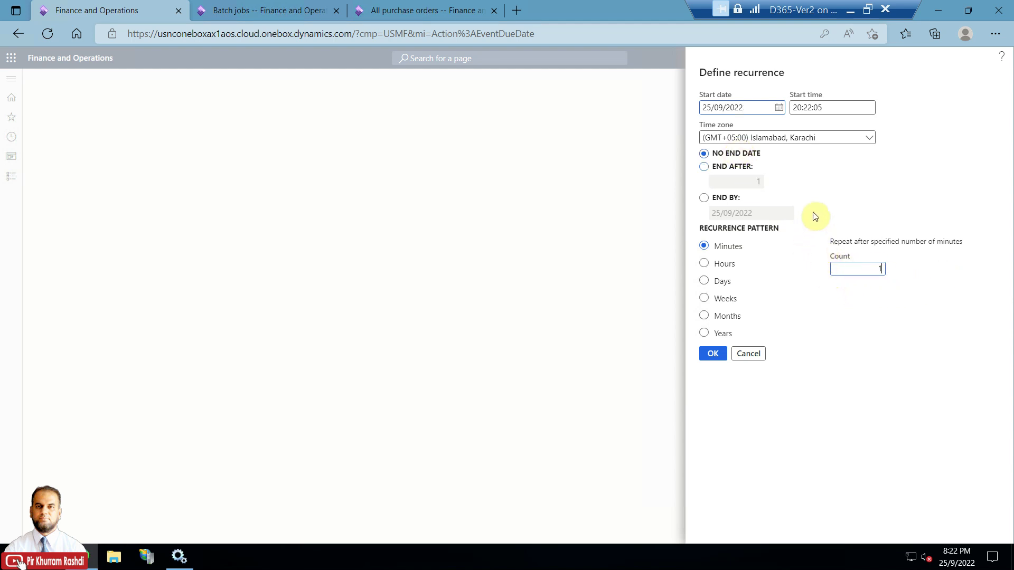
left_click(710, 354)
left_click(903, 182)
left_click(957, 187)
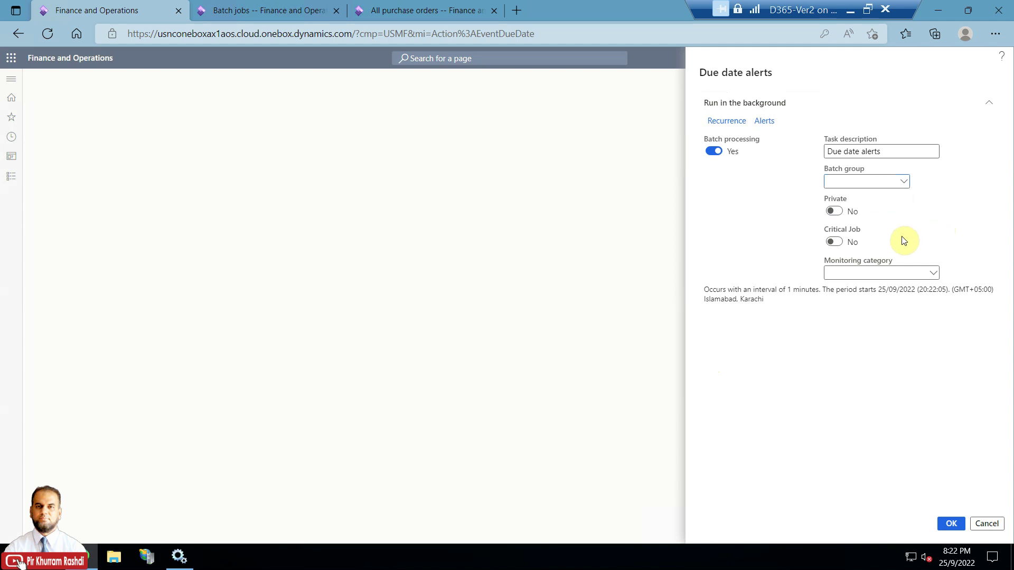
left_click(951, 525)
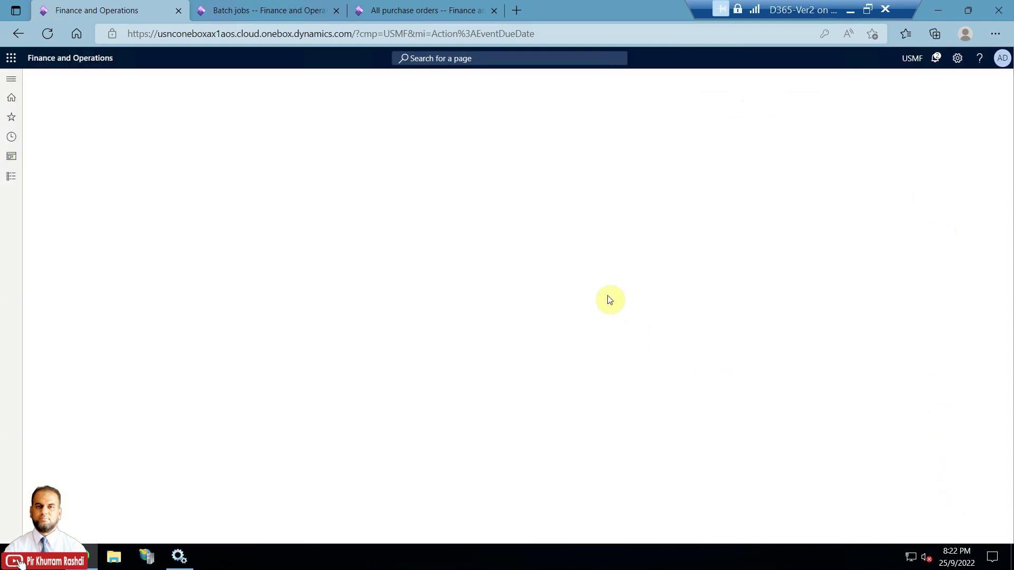
Refresh the filtered Batch jobs list and check the status of both alert jobs
left_click(303, 10)
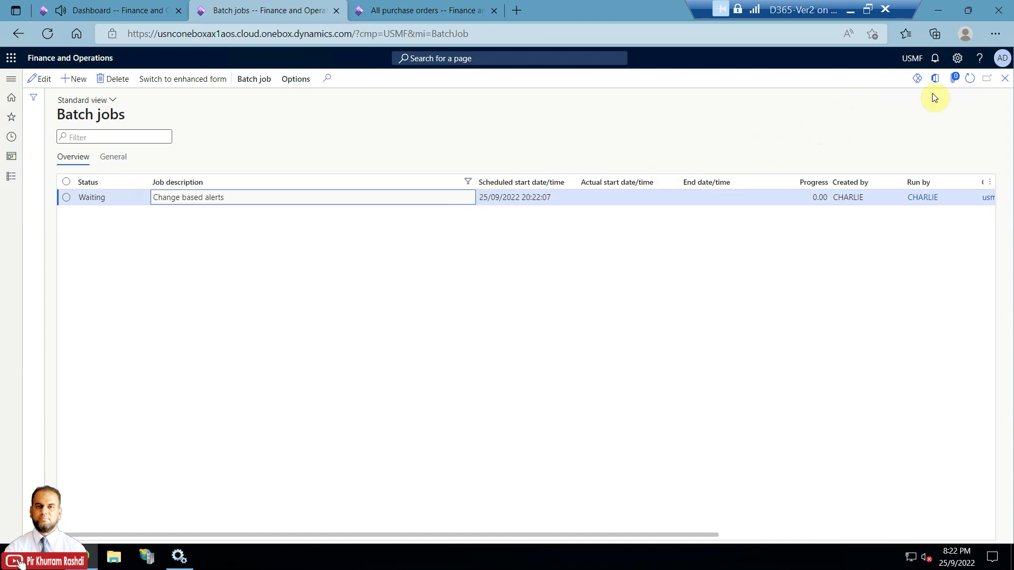
left_click(970, 78)
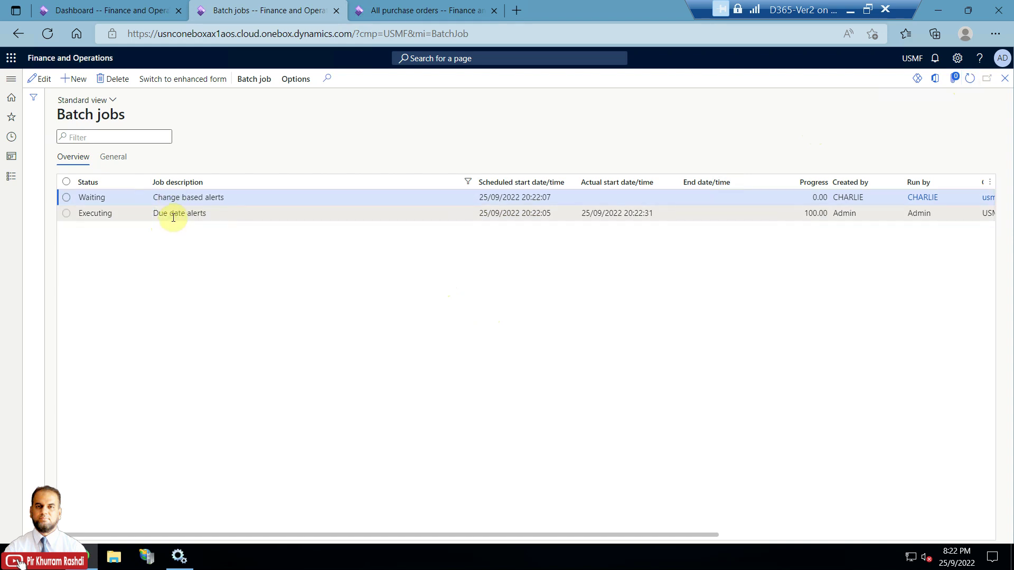
left_click(174, 217)
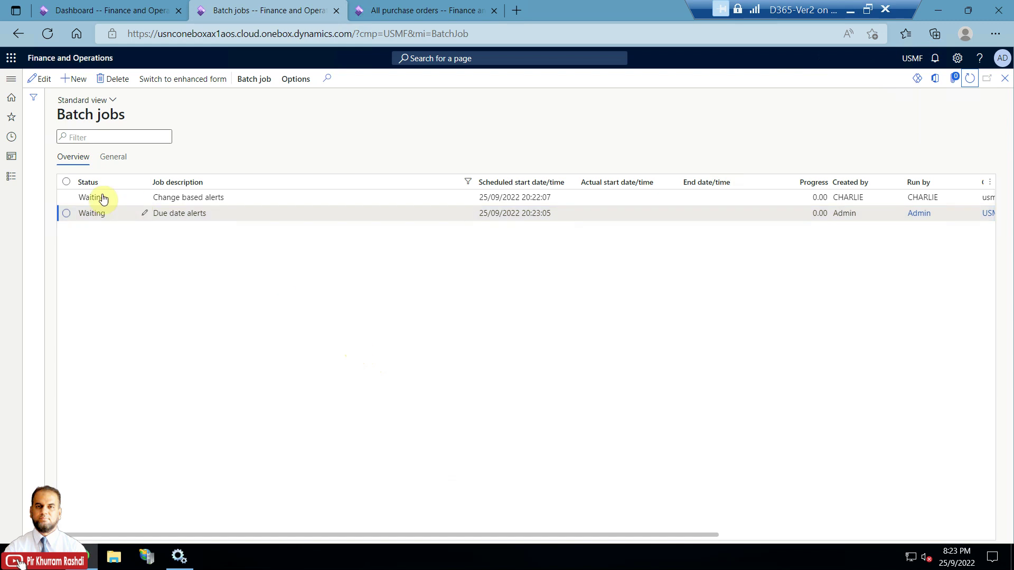
From the Acme Office Supplies purchase order, review the delivery date rule under Manage my alerts and return to the order
left_click(423, 10)
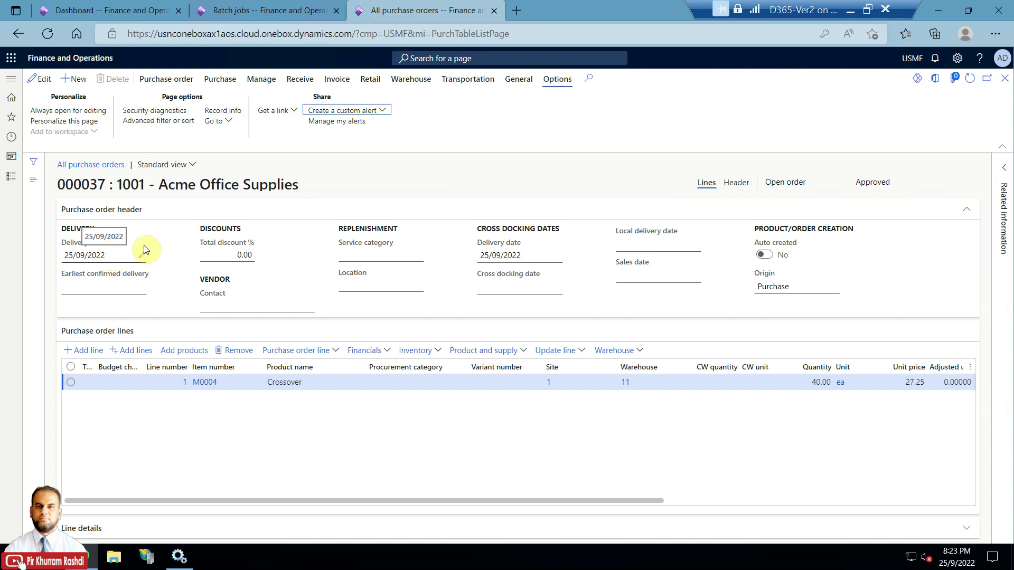
left_click(360, 125)
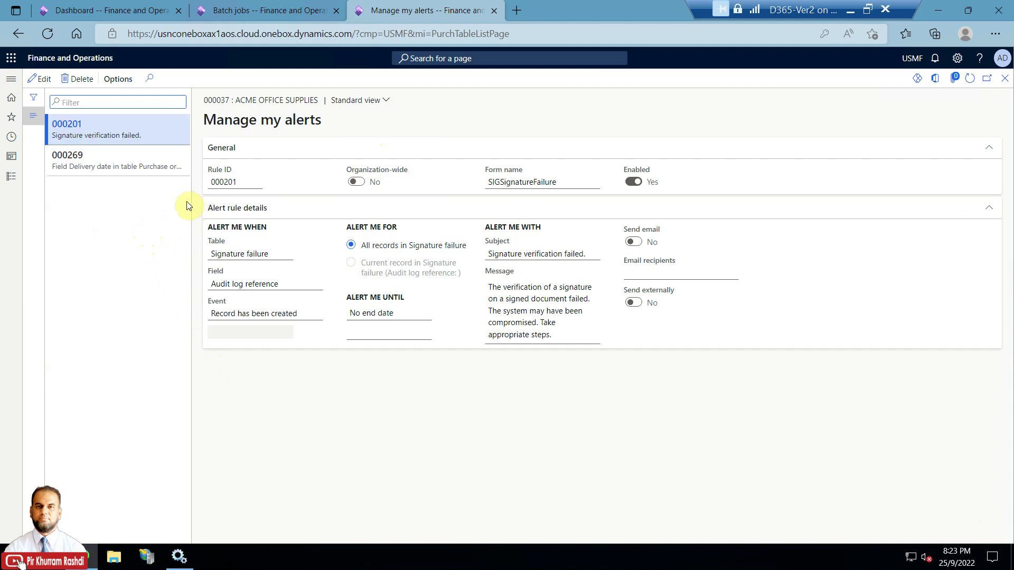
left_click(132, 164)
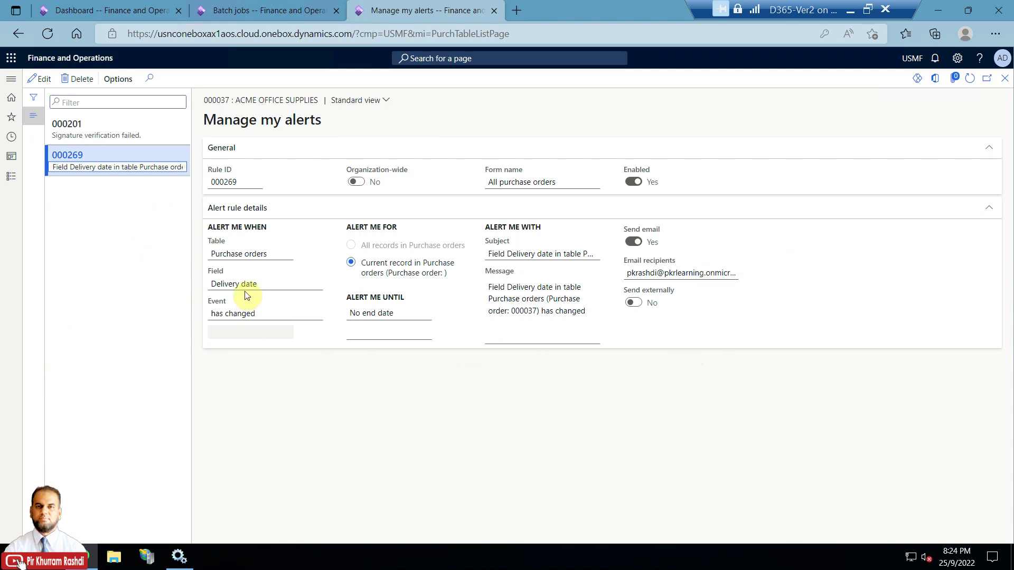
left_click(1004, 79)
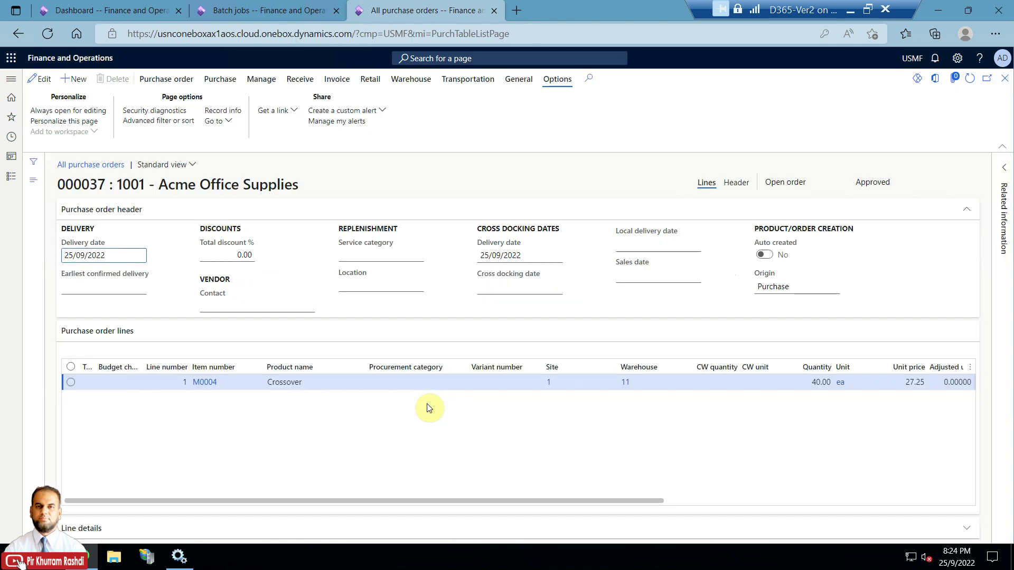
Set the purchase order's delivery date to 27/09/2022, save it, and update the delivery date on the order lines too
left_click(44, 80)
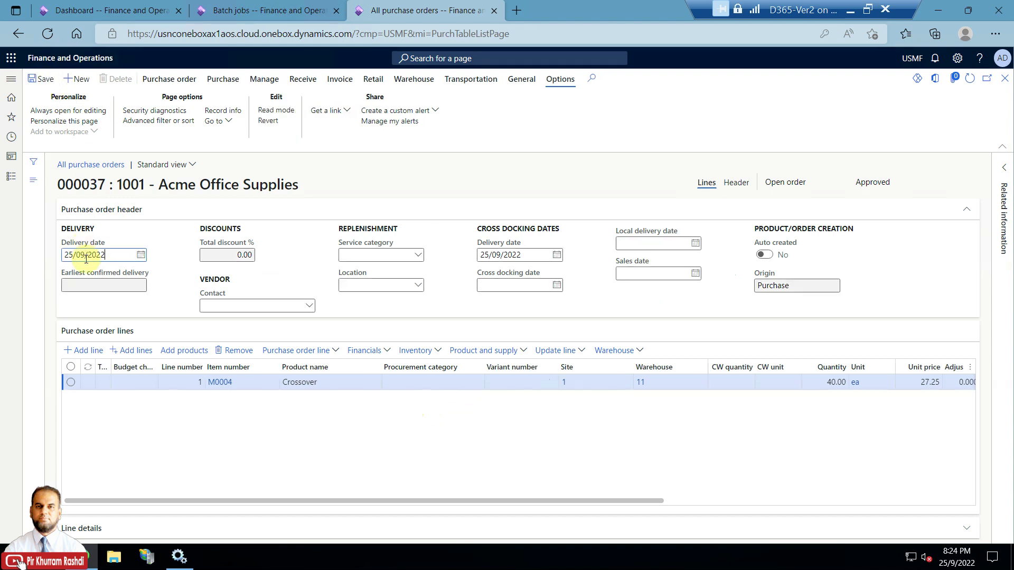
left_click(142, 255)
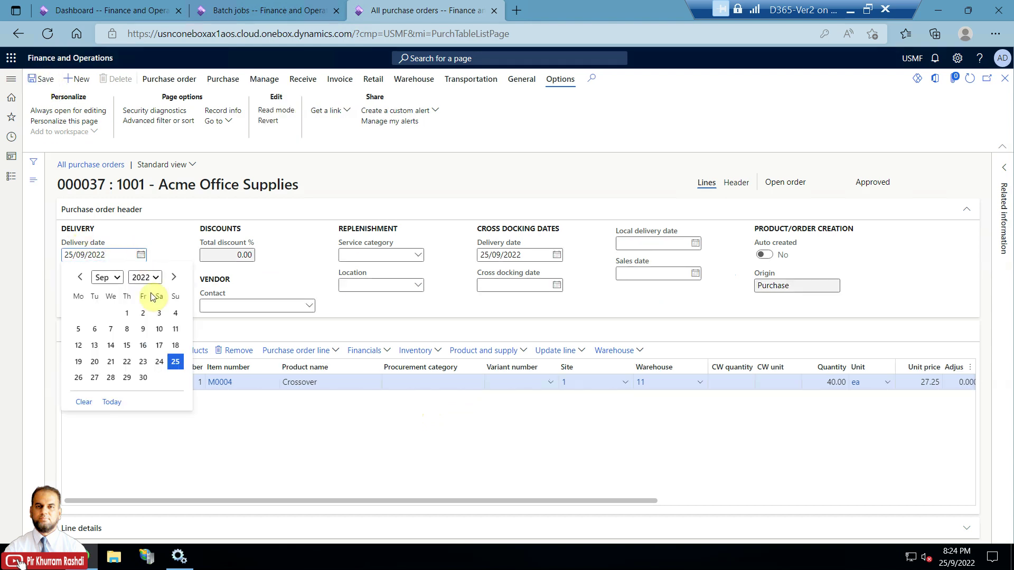
left_click(95, 378)
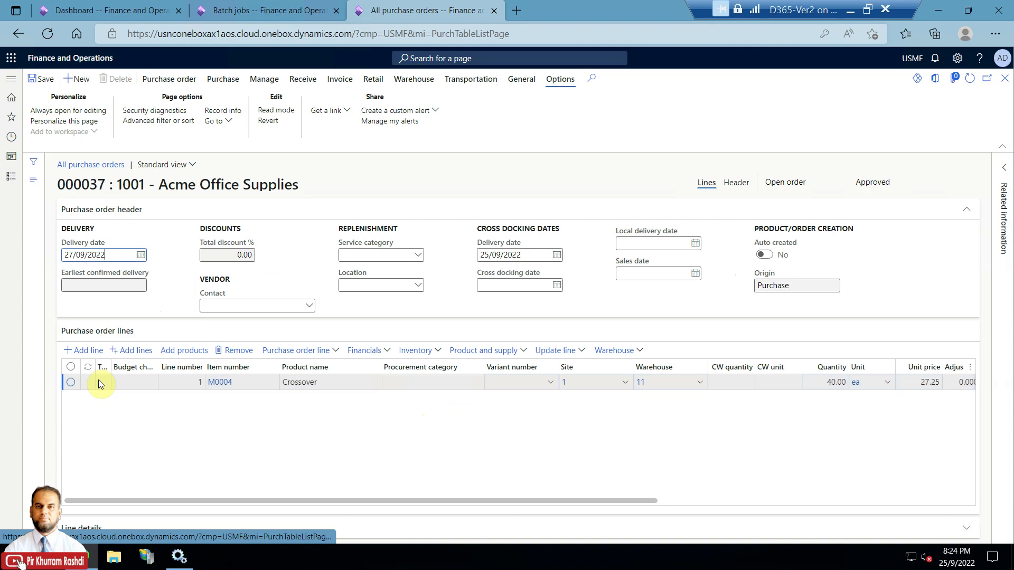
left_click(46, 78)
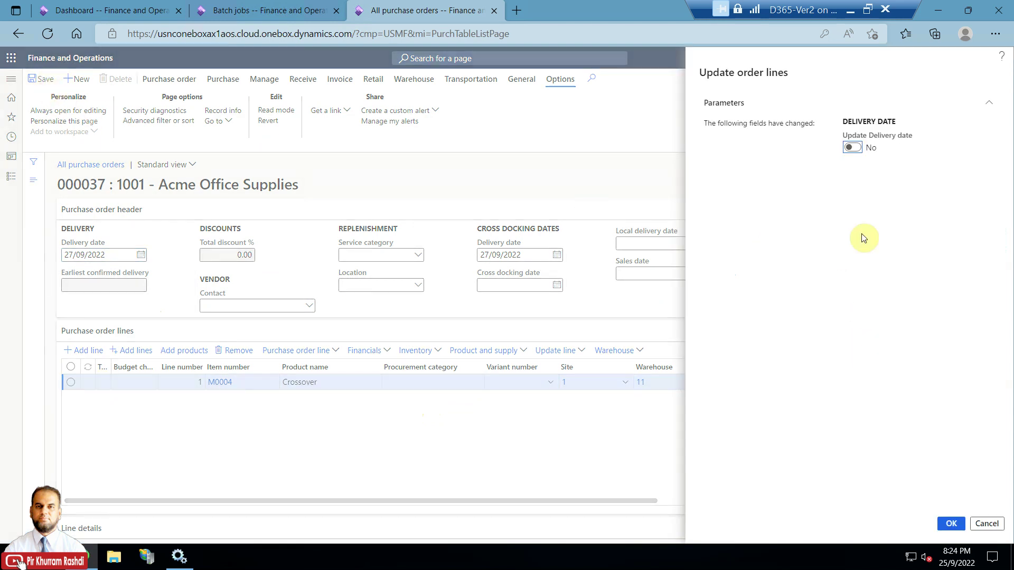
left_click(851, 148)
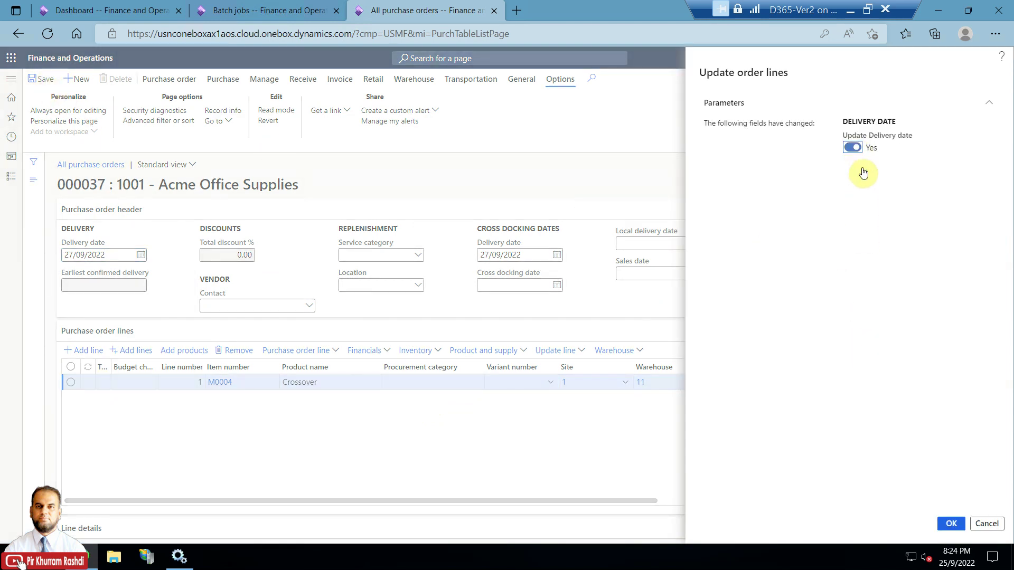
left_click(943, 524)
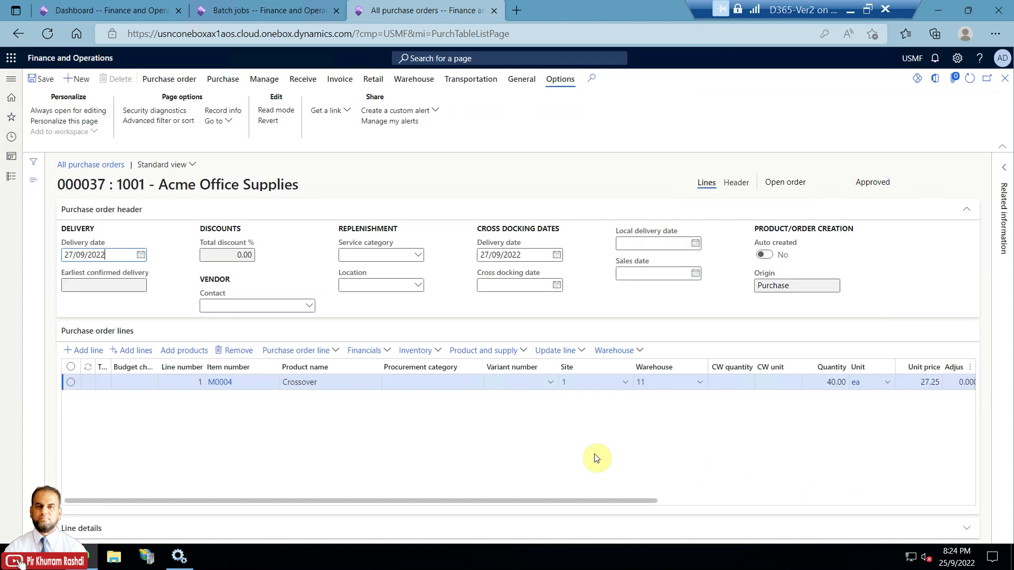
Confirm the purchase order and dismiss the completion message
left_click(172, 80)
left_click(223, 79)
left_click(545, 113)
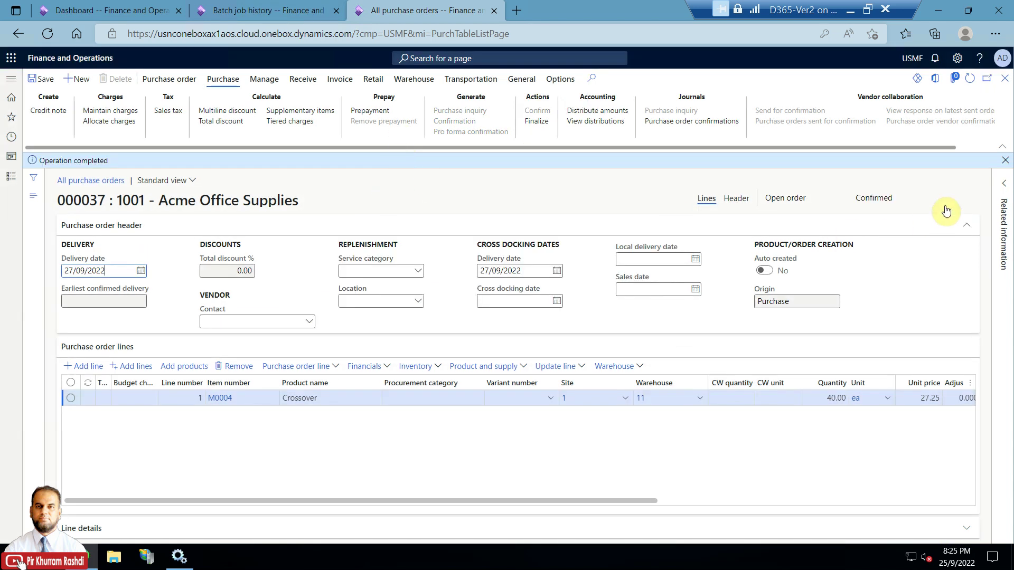
left_click(1005, 160)
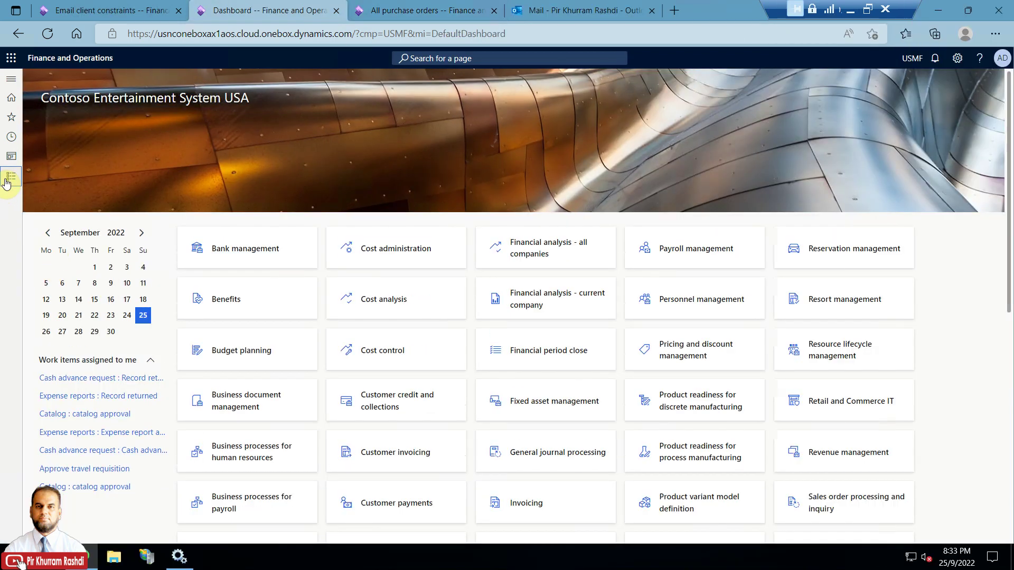
Open the Change based alerts periodic task and set its recurrence to no end date, repeating every 1 minute
left_click(8, 182)
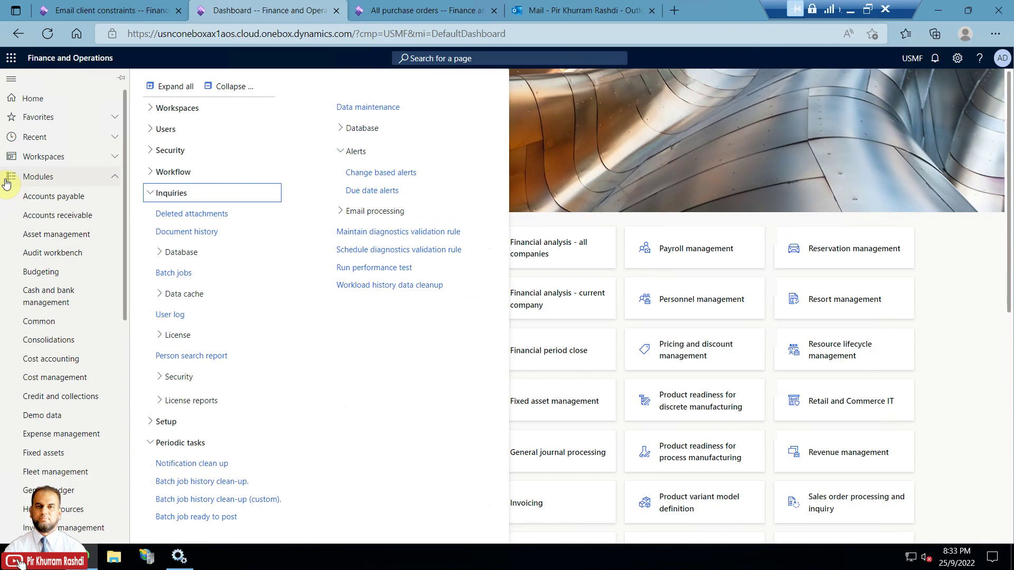
left_click(363, 177)
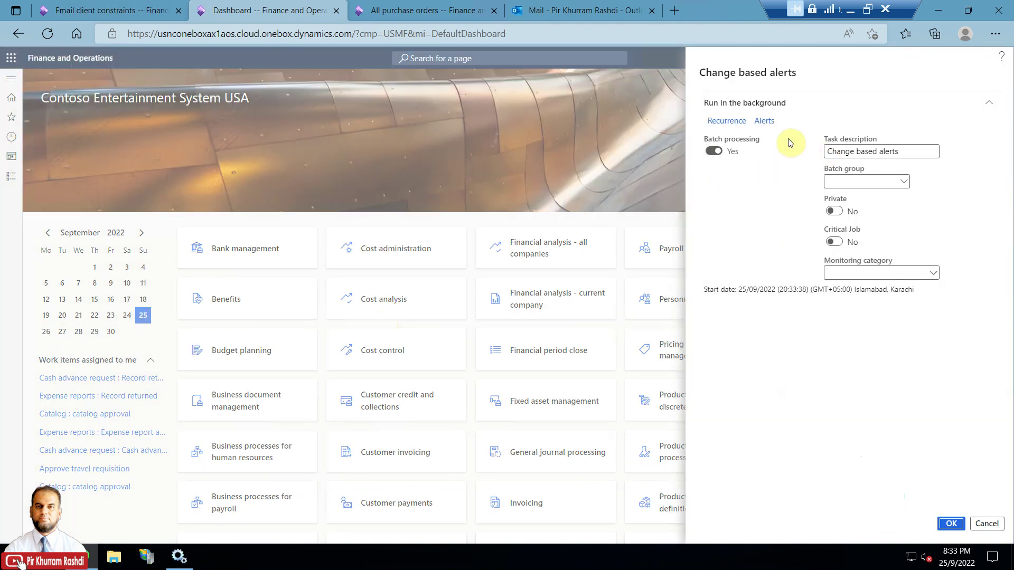
left_click(742, 122)
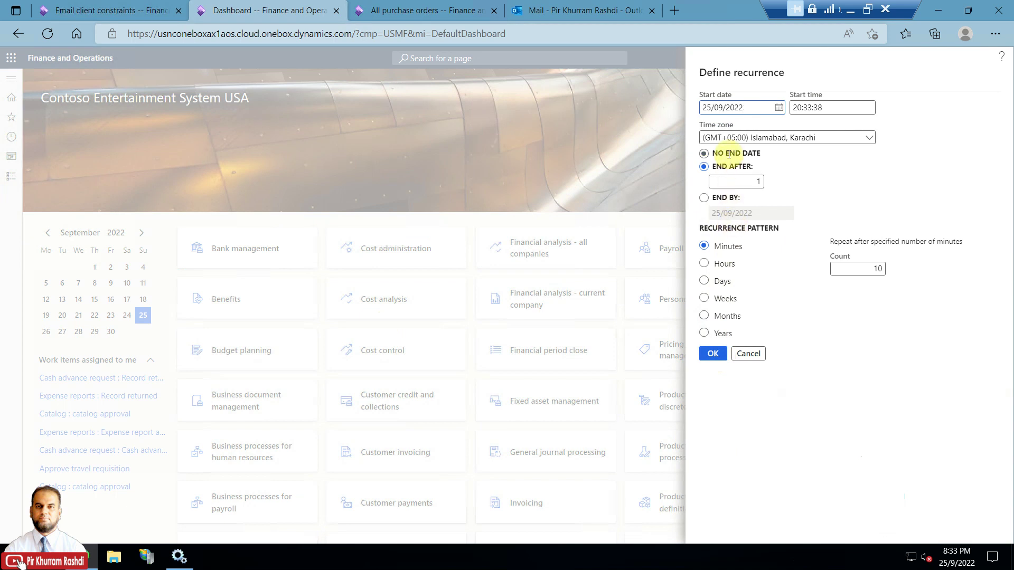
left_click(704, 154)
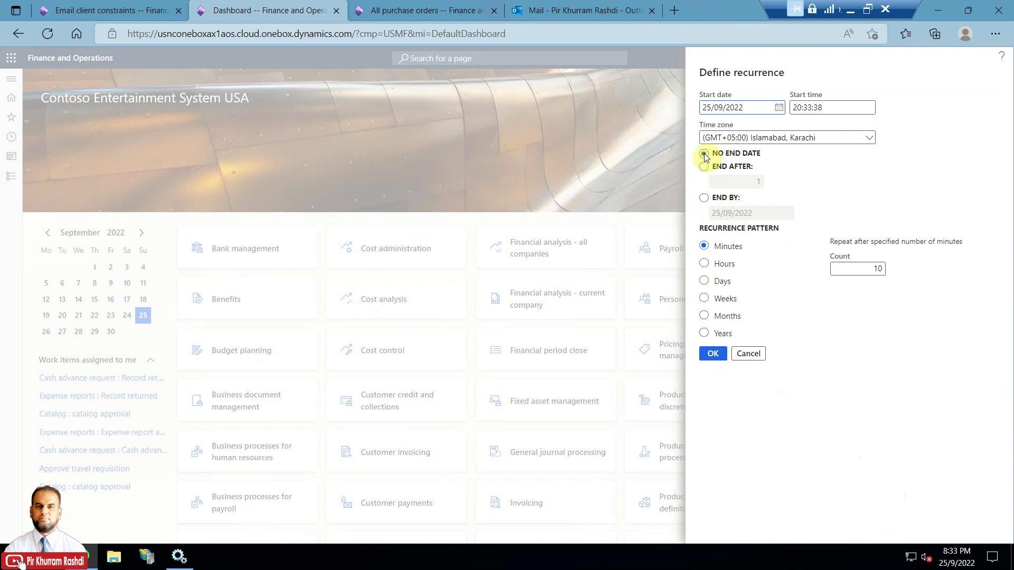
left_click(869, 270)
left_click_drag(869, 271, 911, 275)
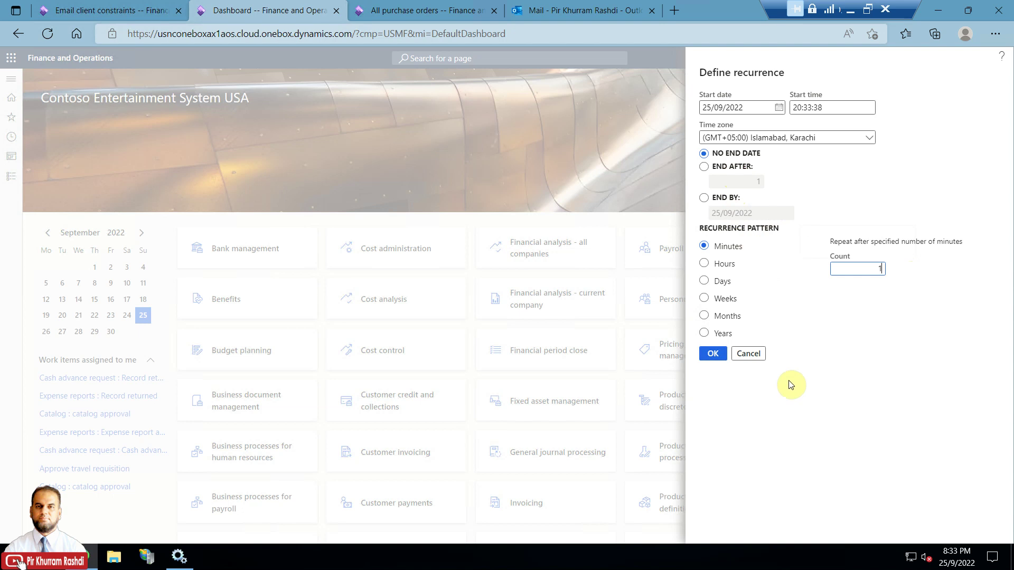
left_click(714, 354)
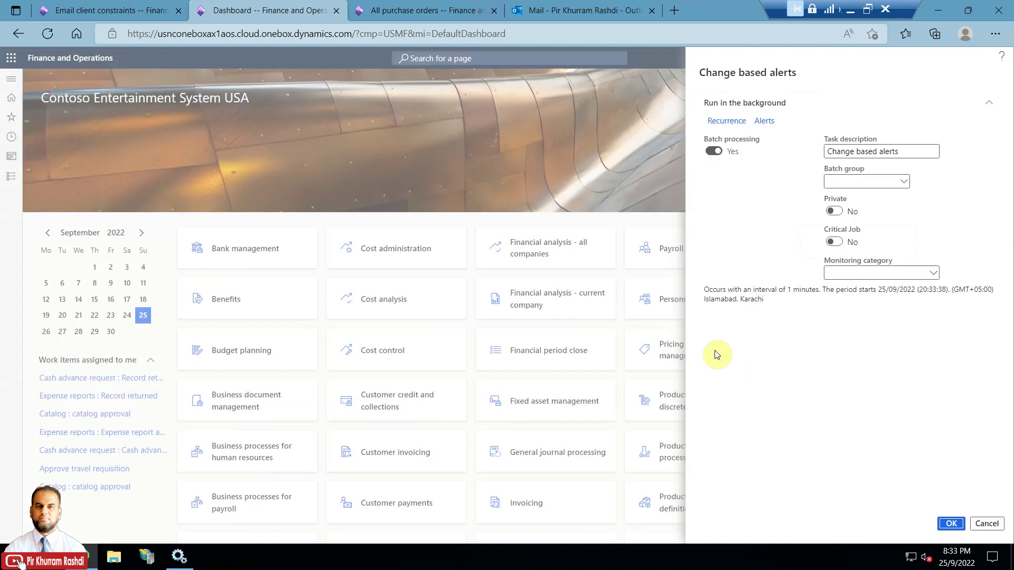
Submit the Change based alerts job to the batch queue with a blank batch group and clear all notifications
left_click(904, 183)
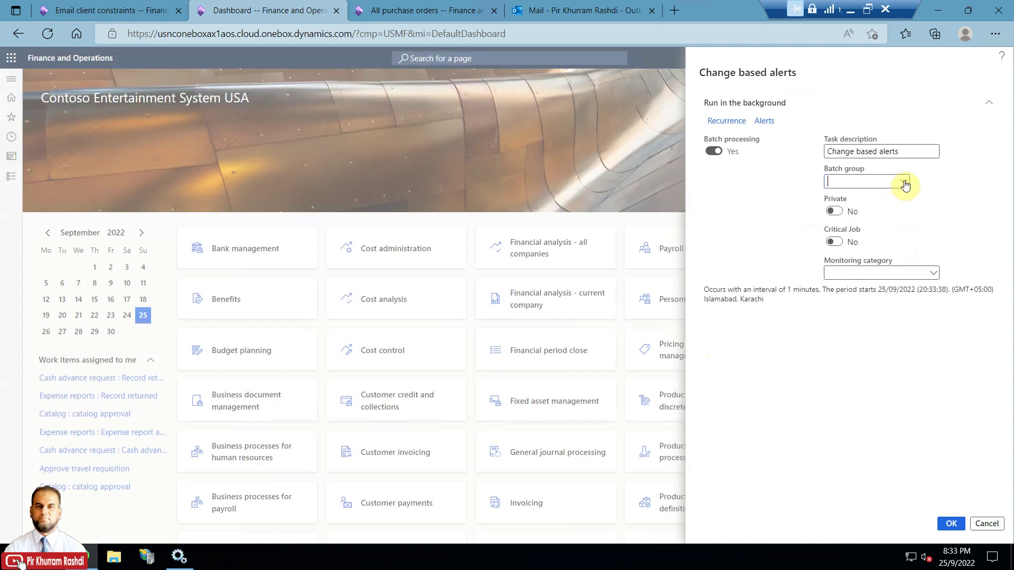
left_click(905, 183)
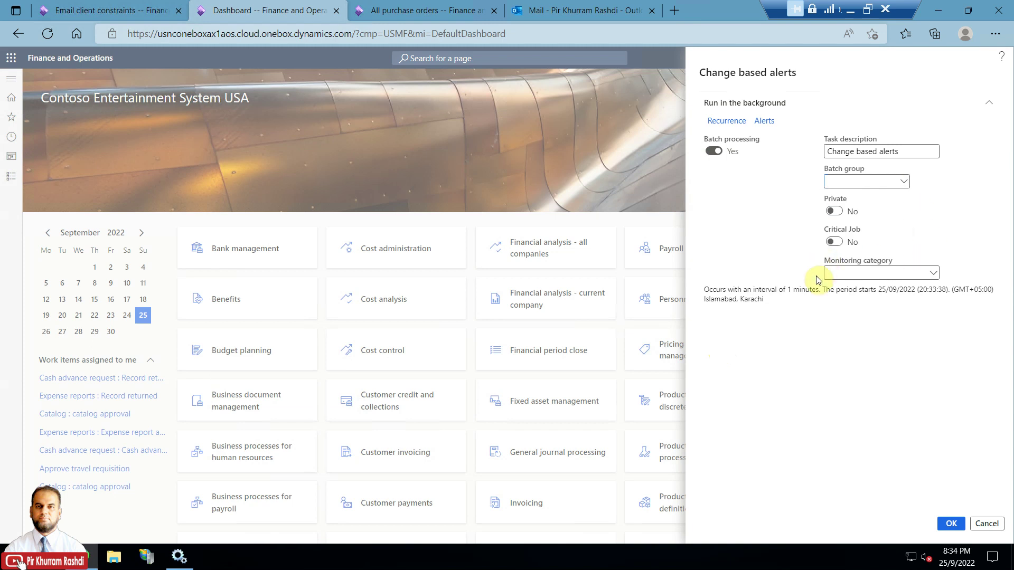
left_click(950, 524)
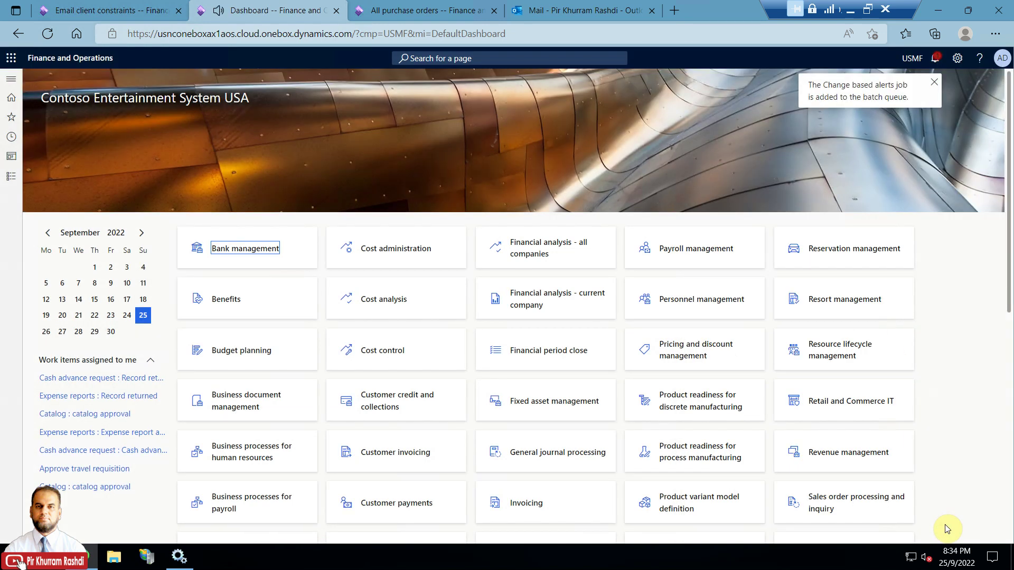
left_click(935, 61)
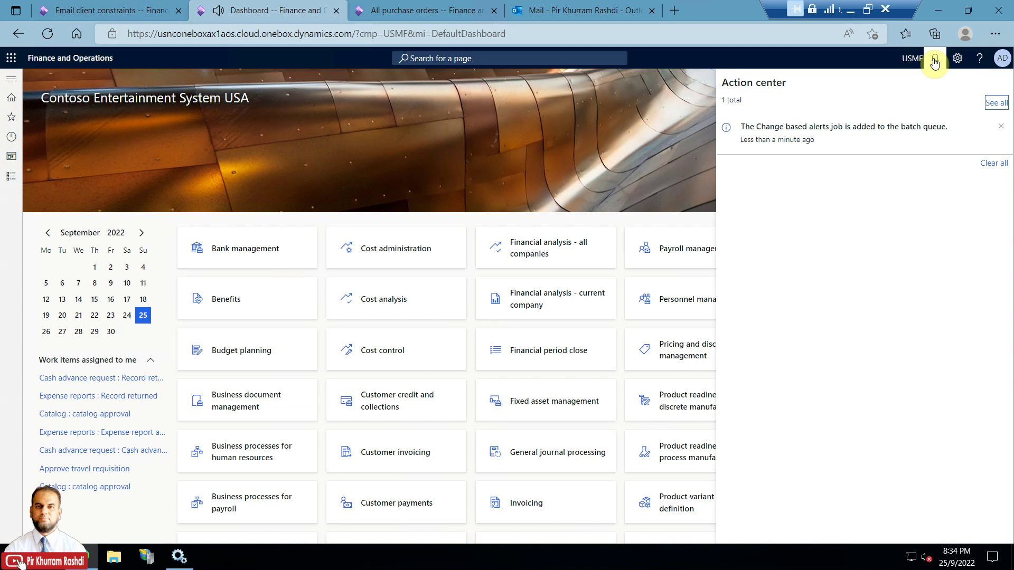
left_click(992, 162)
Open Batch jobs from the system administration inquiries and view the batch job history of the Change based alerts job
left_click(128, 4)
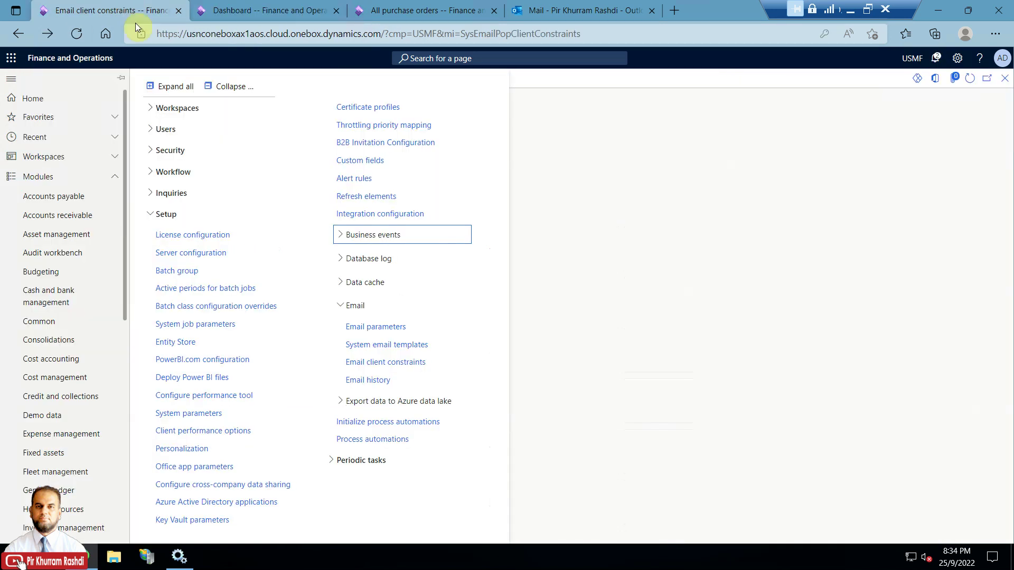
left_click(172, 192)
left_click(181, 271)
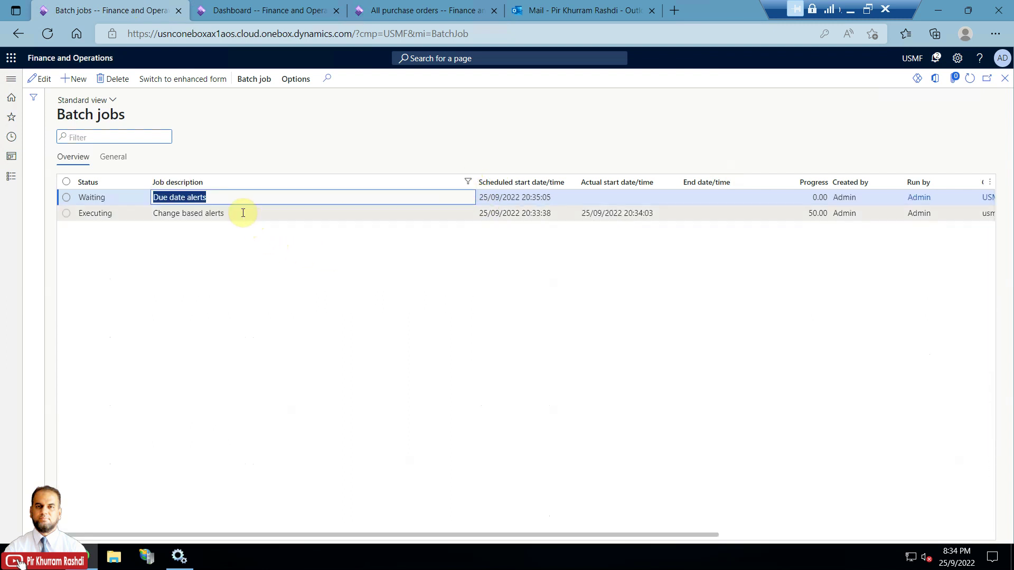
left_click(243, 213)
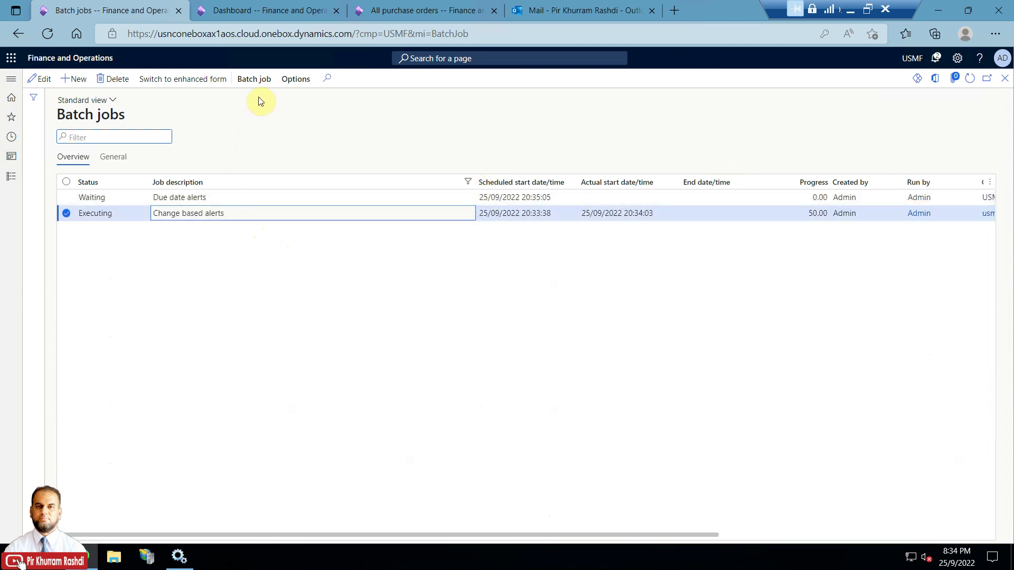
left_click(254, 80)
left_click(73, 108)
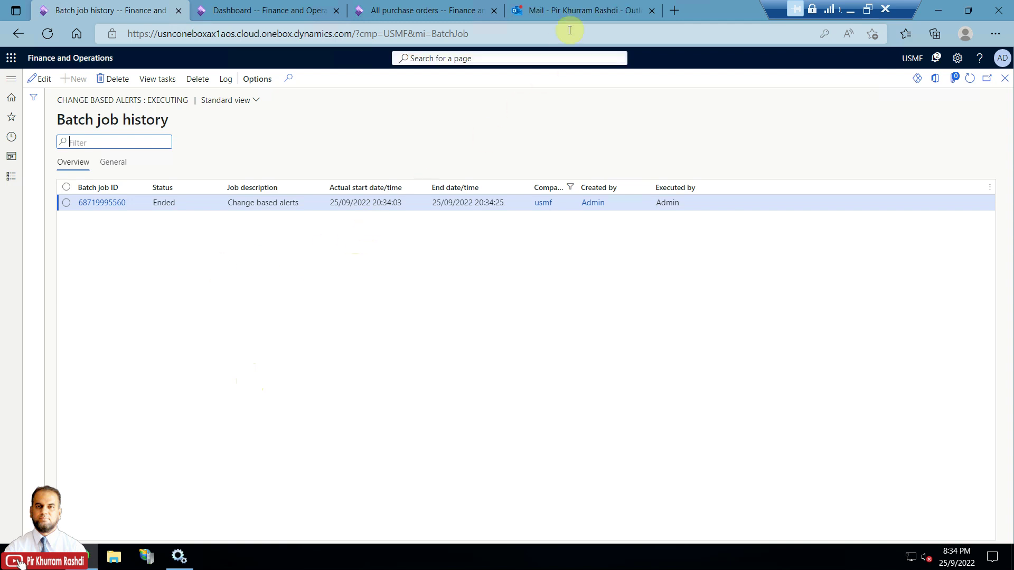
Switch to Outlook, read the delivery date change alert email, and follow its link to the Acme Office Supplies purchase order
left_click(577, 12)
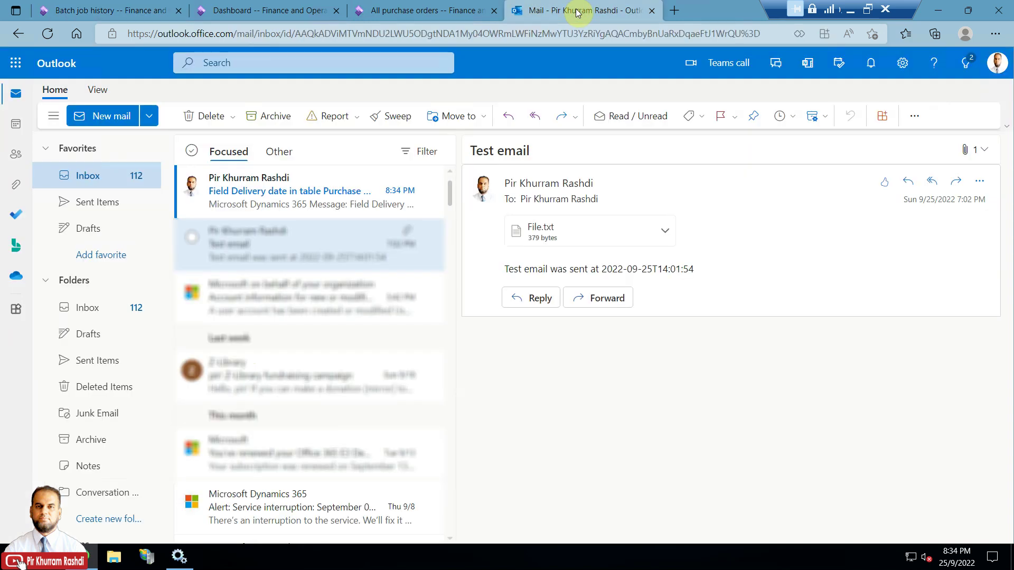
left_click(287, 205)
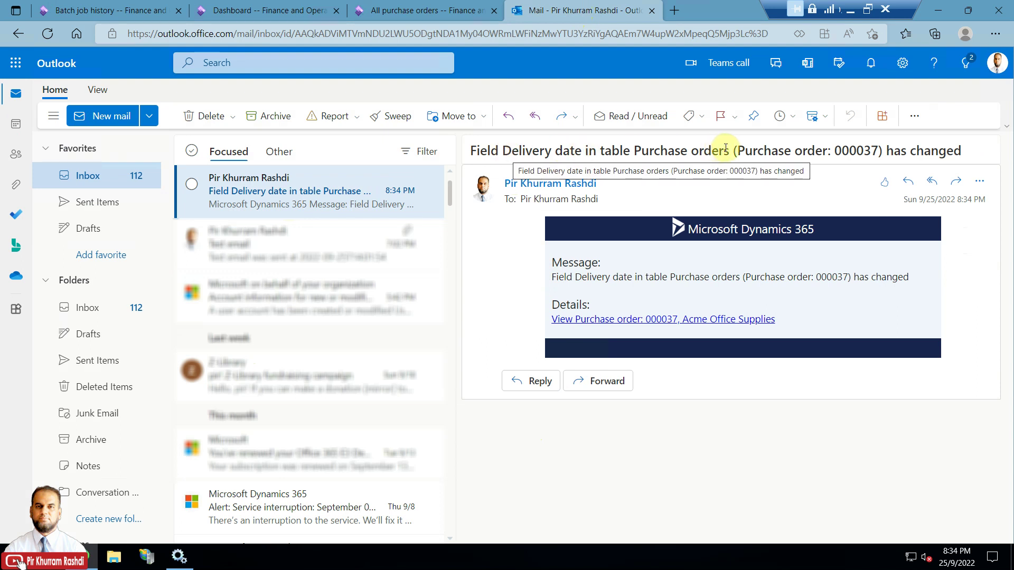
left_click_drag(554, 278, 922, 299)
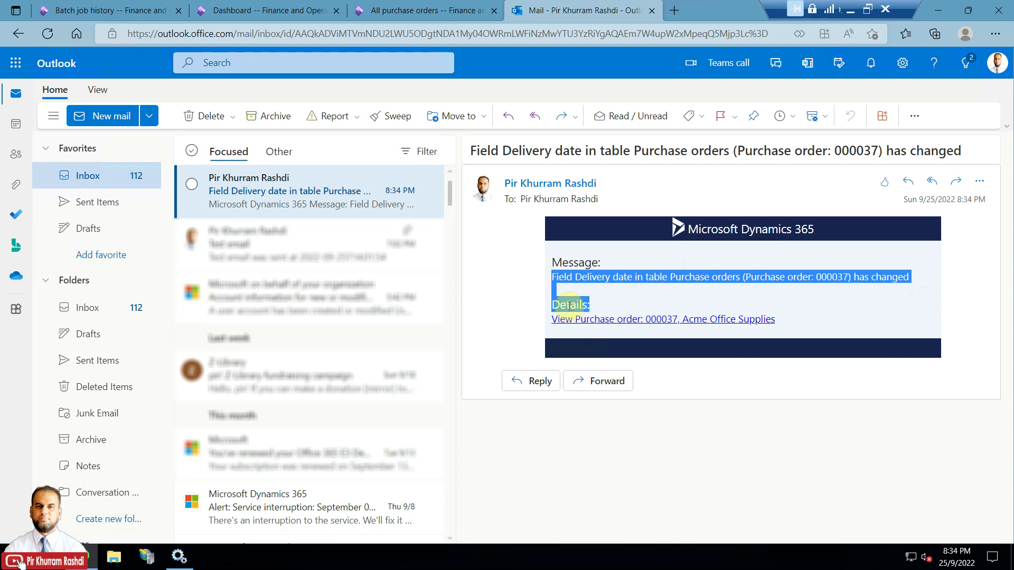
left_click(642, 320)
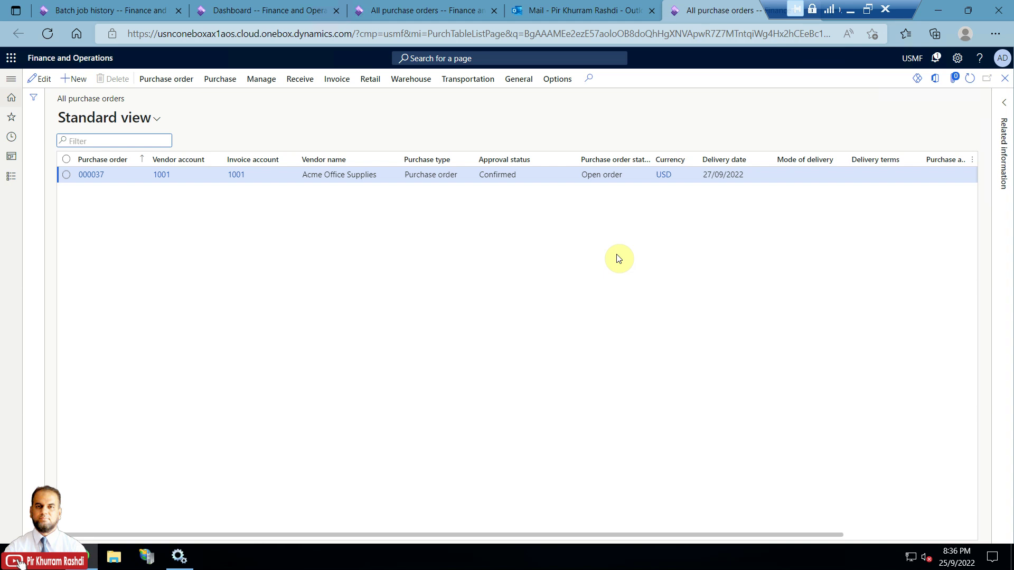
Go to All customers in Accounts receivable and open Manage my alerts from the customer list
left_click(557, 83)
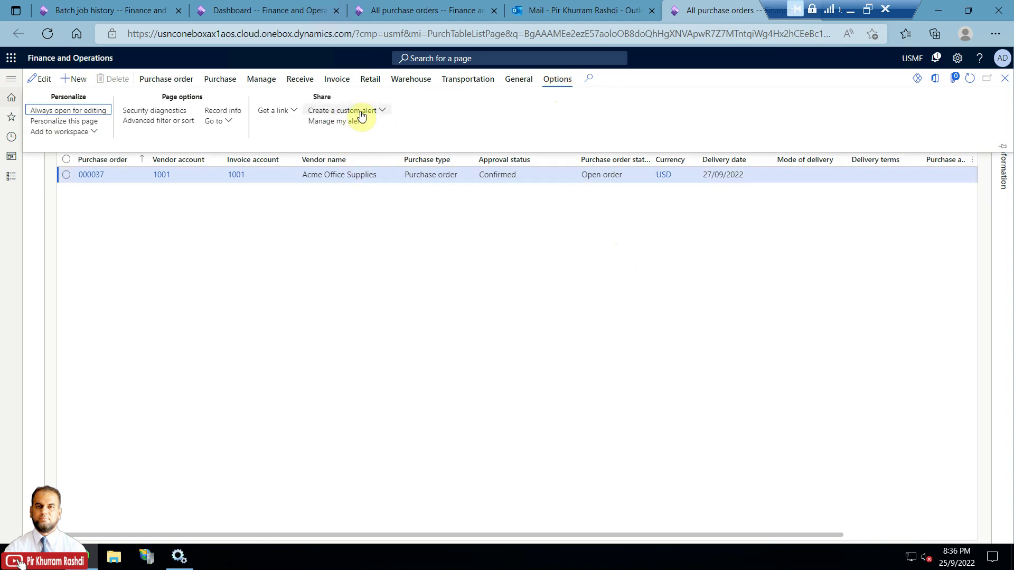
left_click(12, 177)
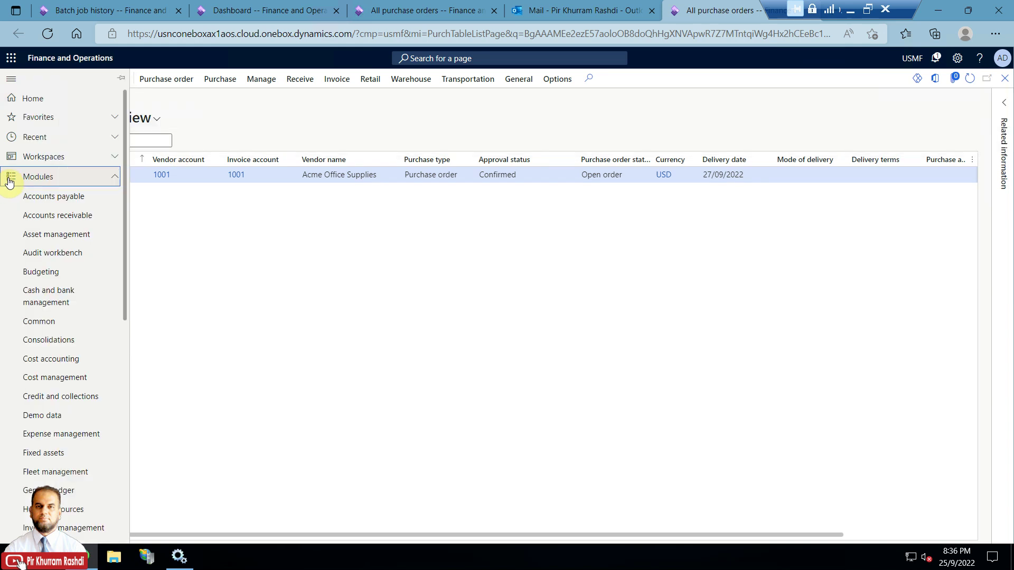
left_click(46, 221)
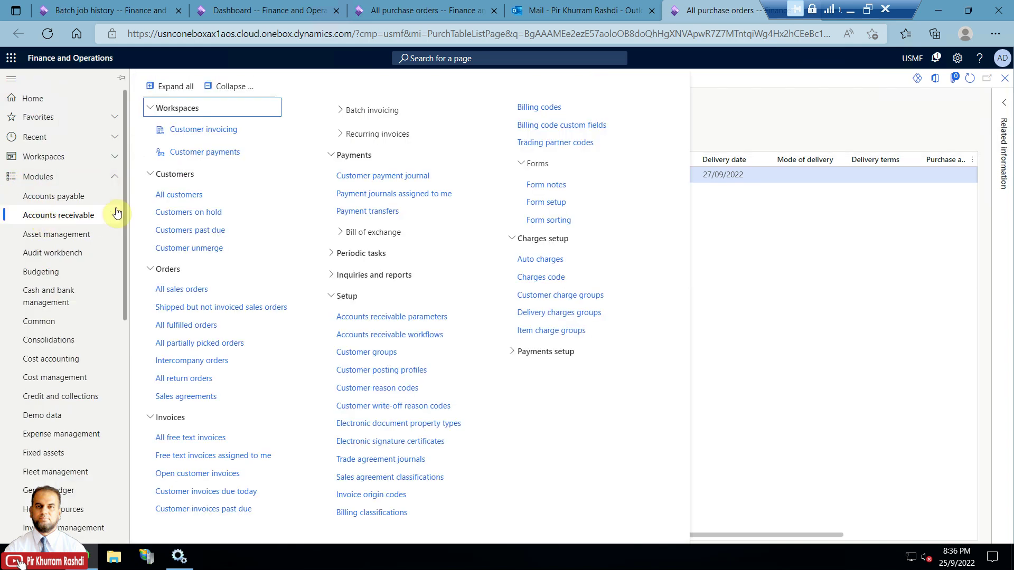
left_click(167, 195)
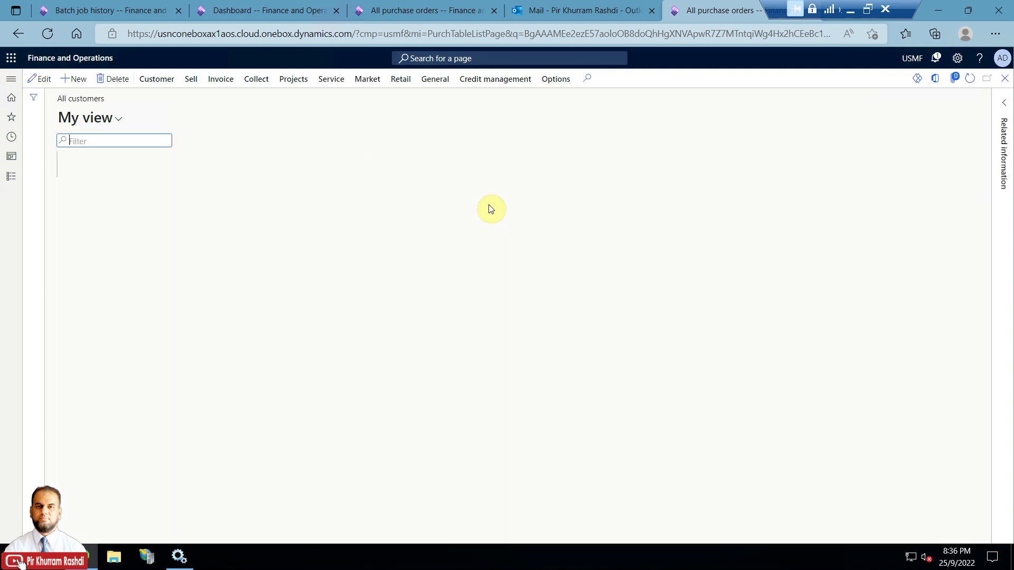
left_click(553, 81)
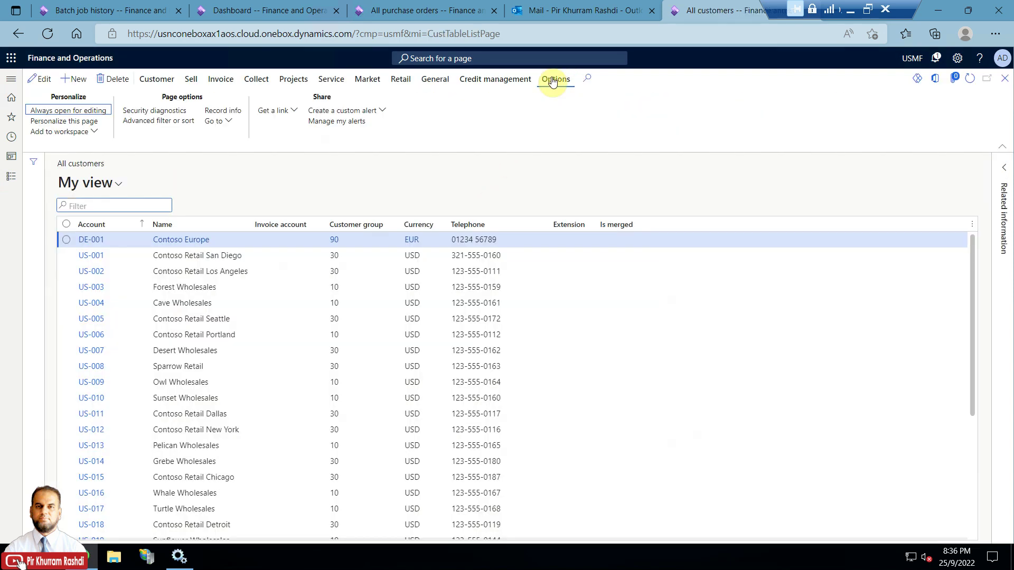
left_click(344, 122)
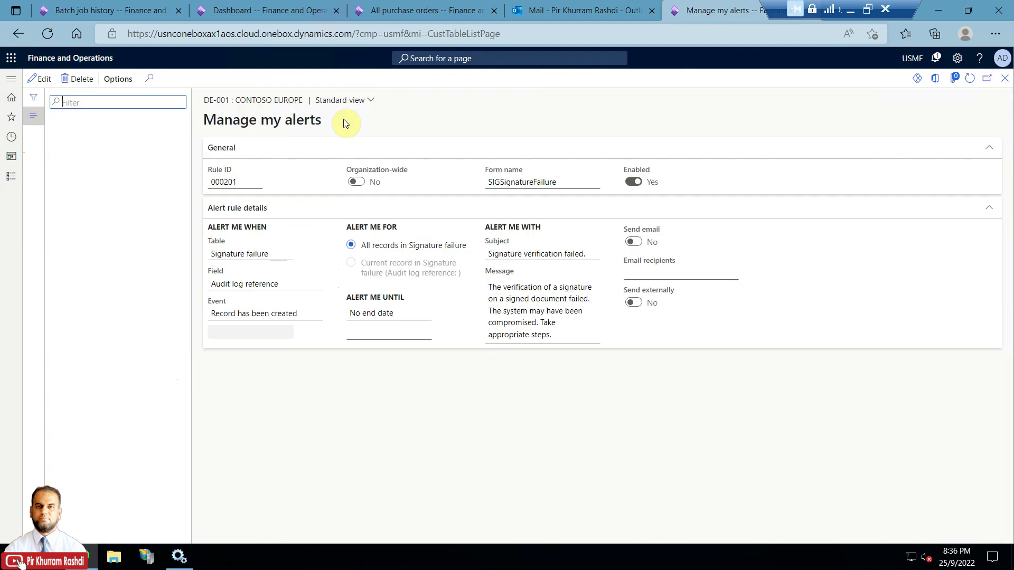